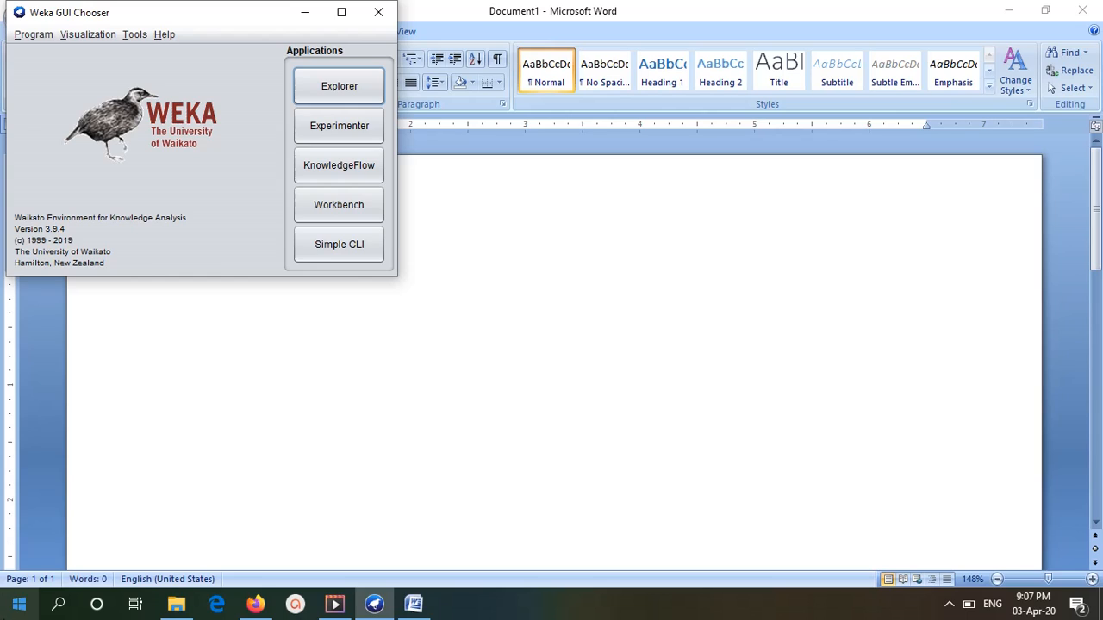
Launch the Explorer and browse to D:\Program Files for a data file to load.
click(341, 93)
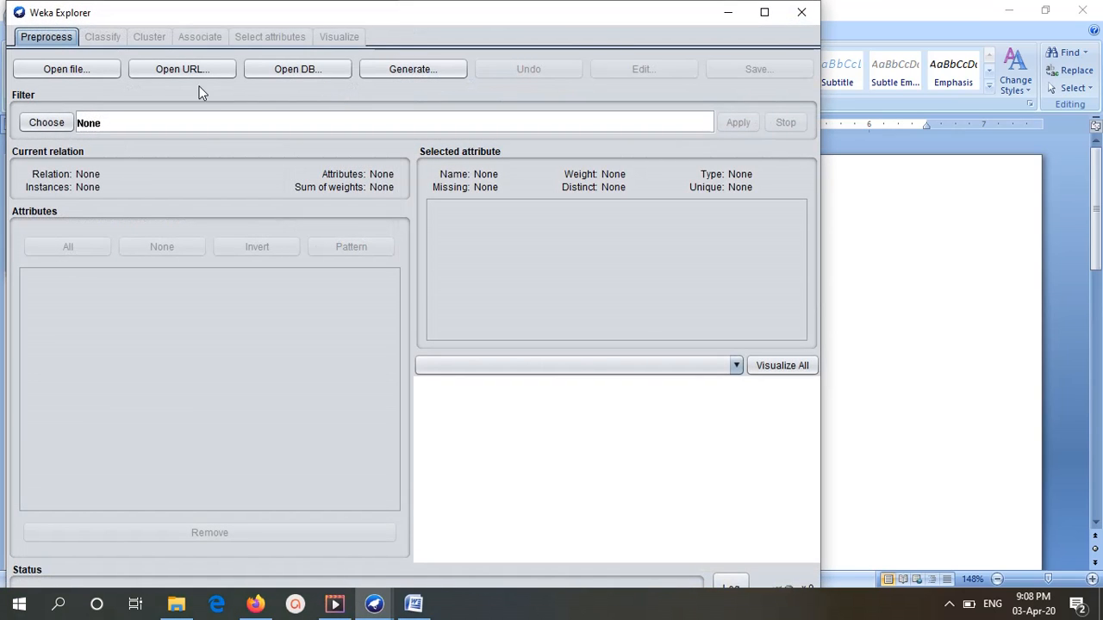
click(58, 73)
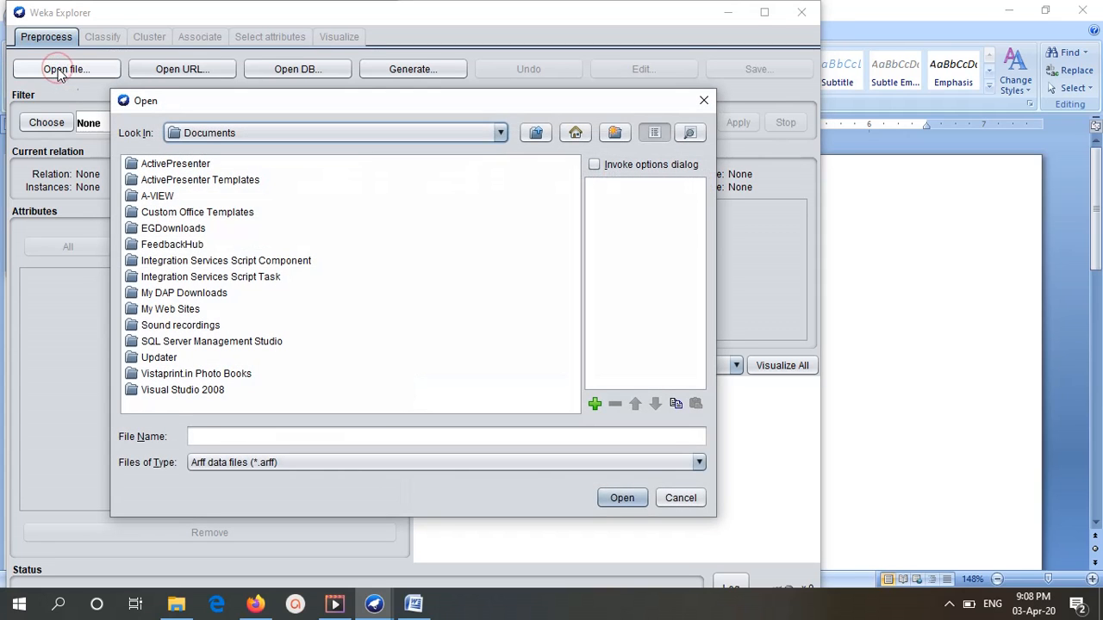
click(229, 134)
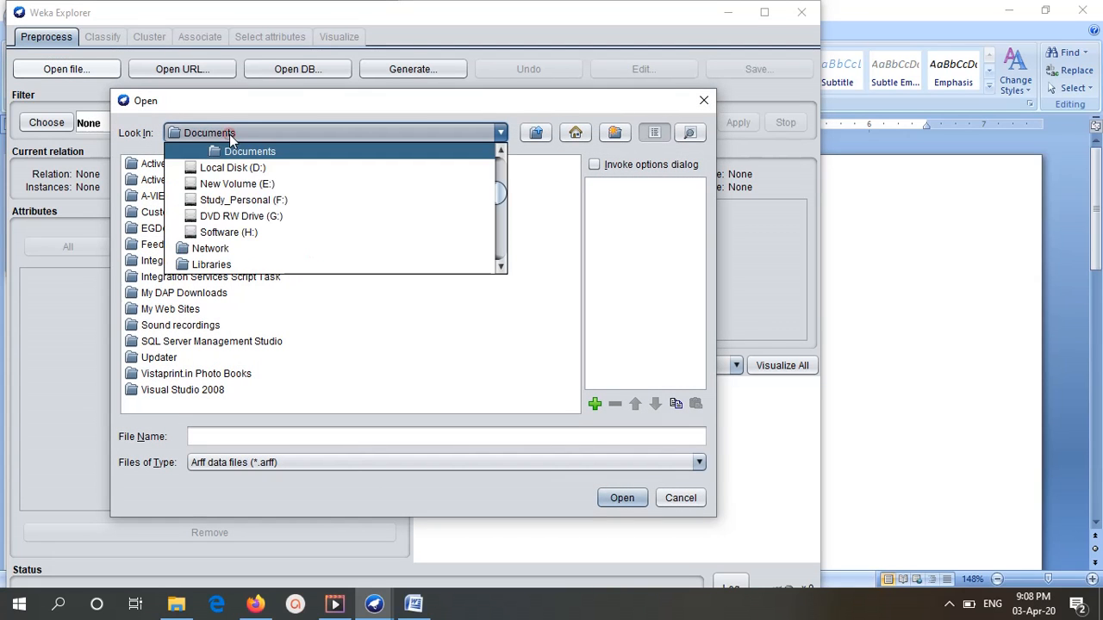
click(257, 170)
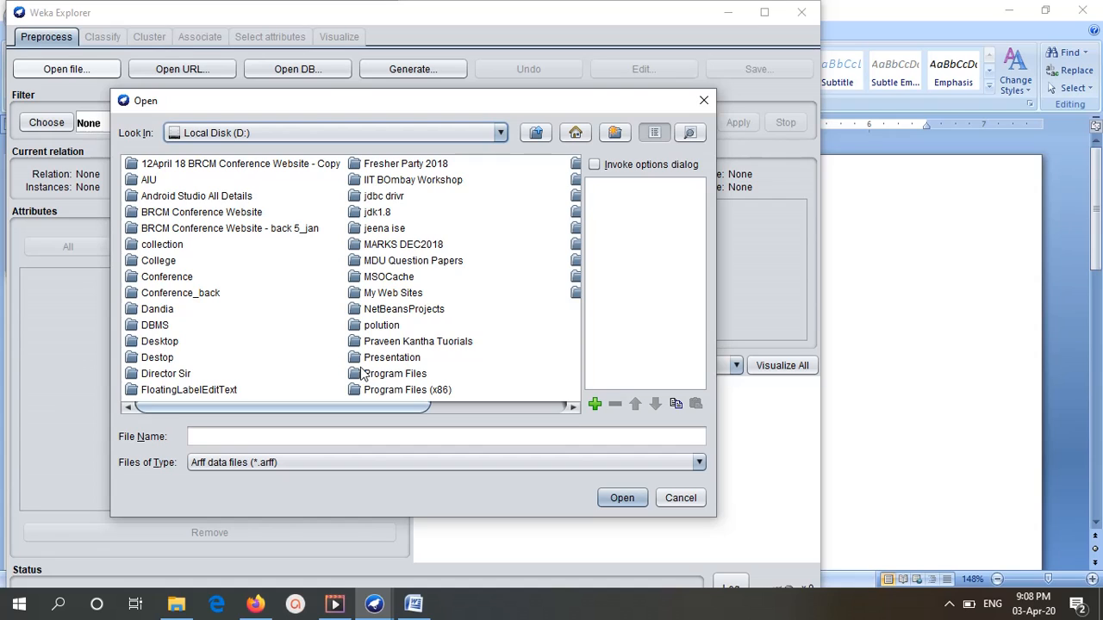
click(365, 374)
double_click(345, 370)
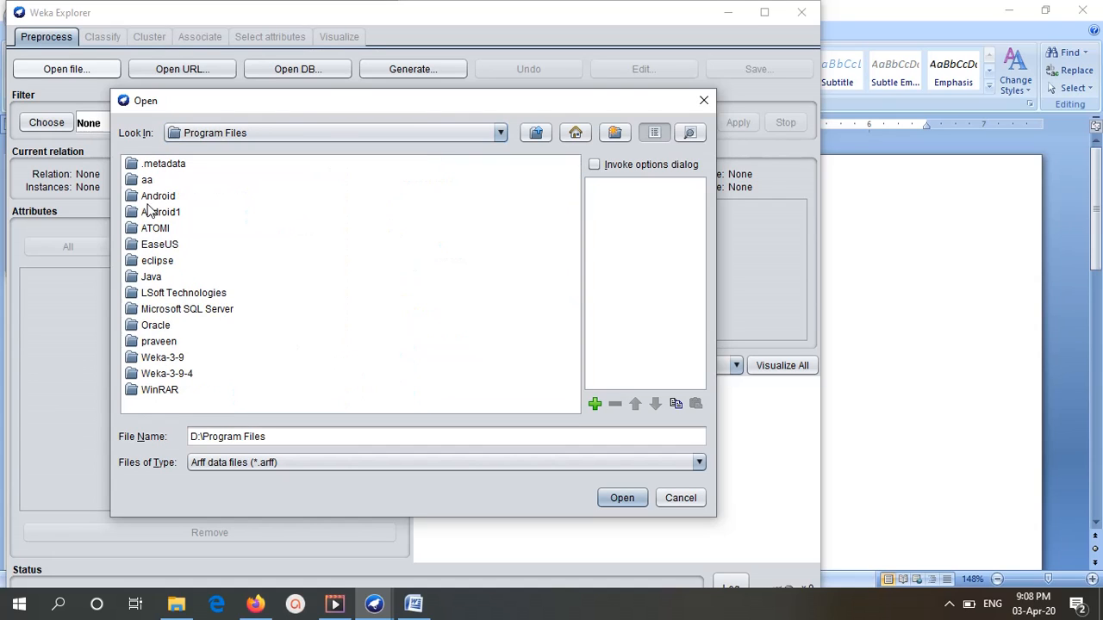
Load the iris.arff dataset from the data folder inside Weka-3-9-4.
click(164, 379)
double_click(164, 379)
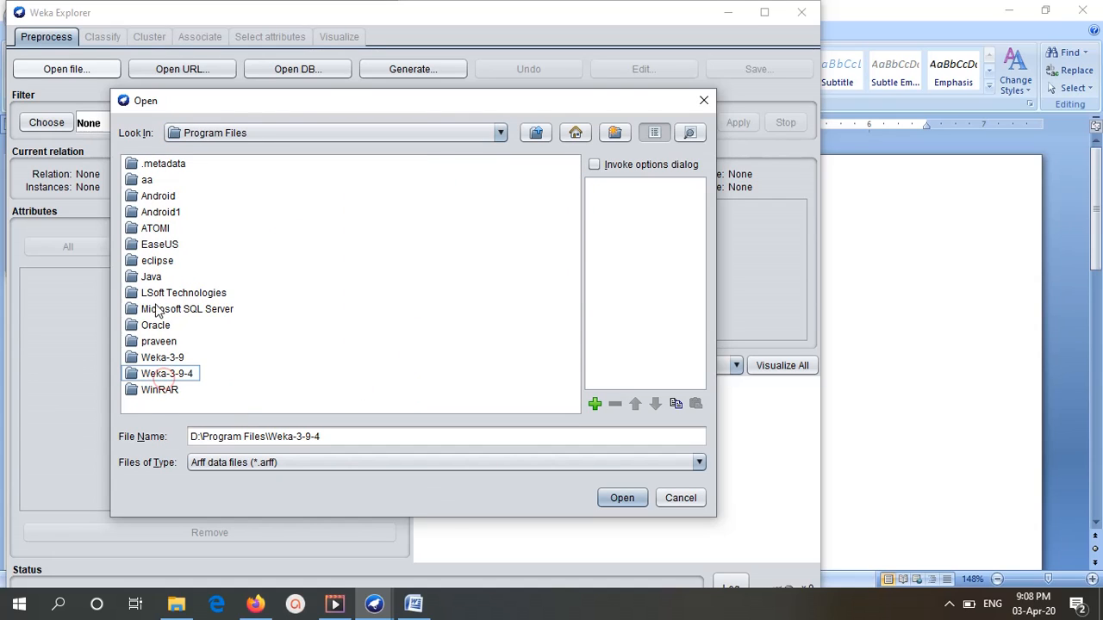
click(133, 382)
double_click(133, 382)
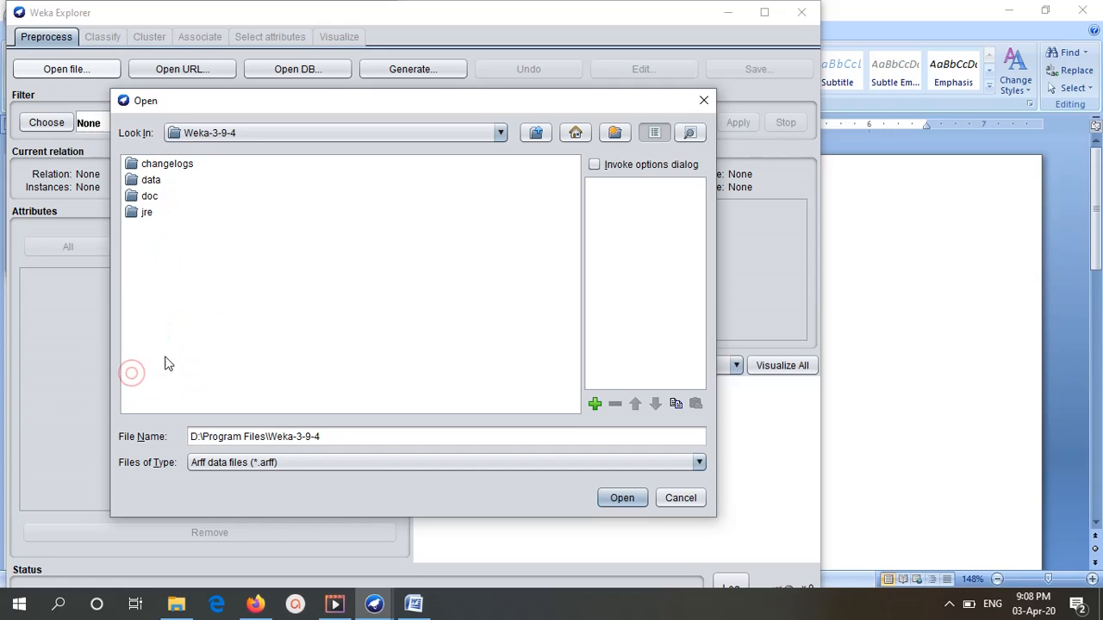
click(142, 179)
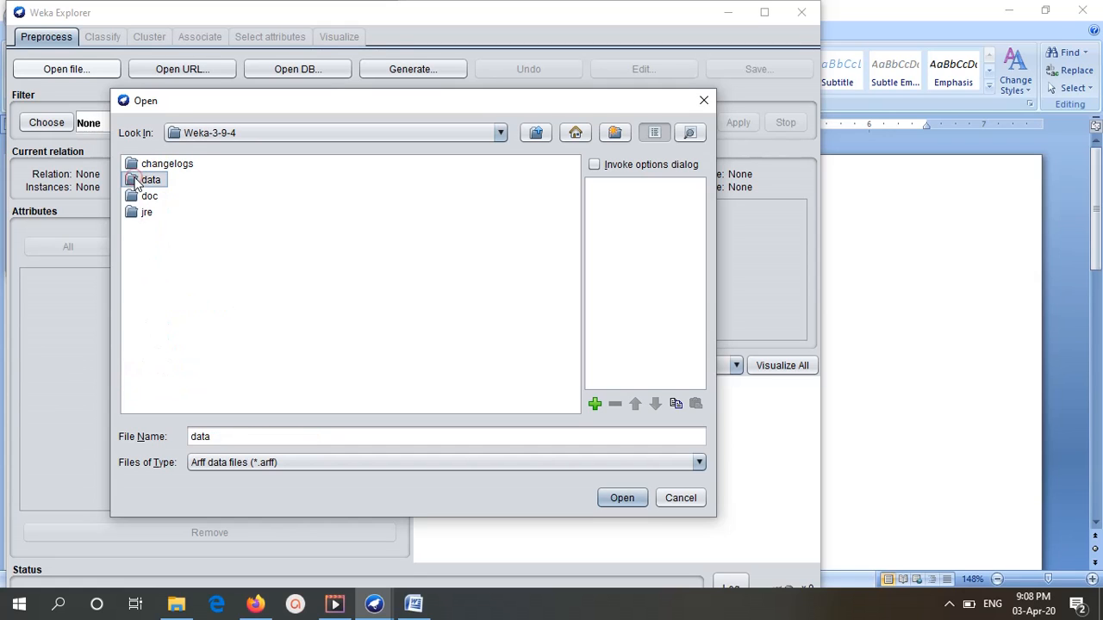
double_click(142, 180)
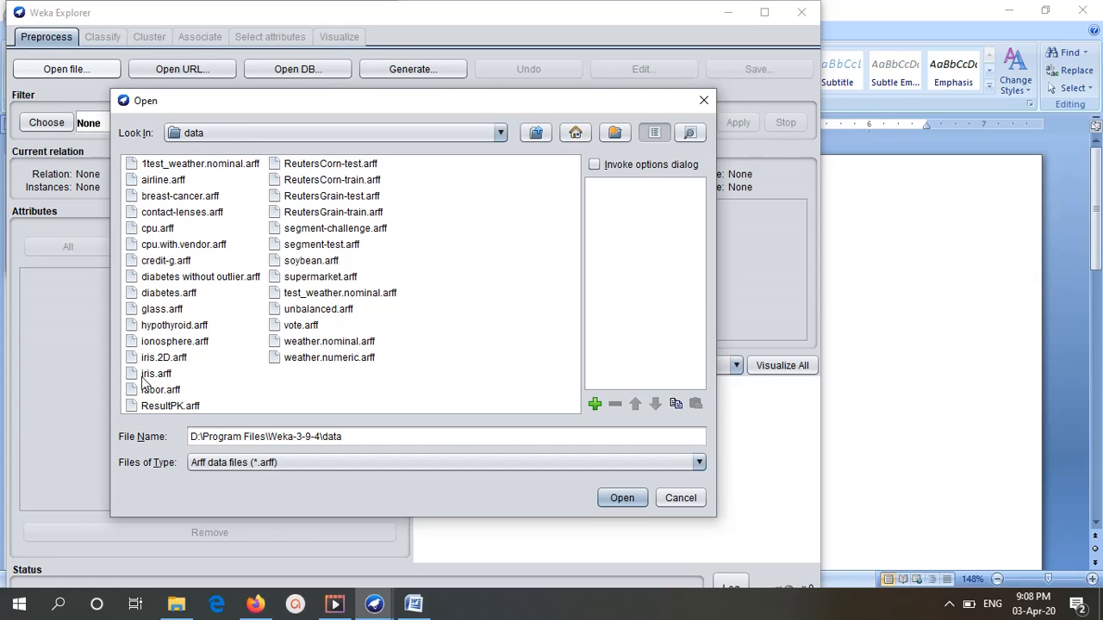
click(141, 376)
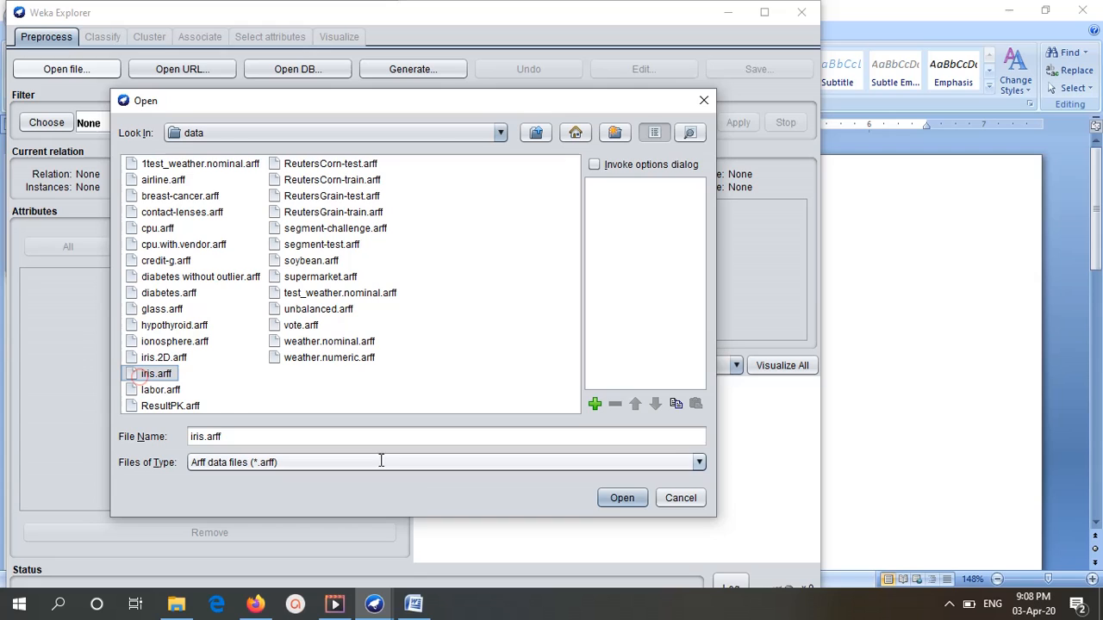
click(621, 498)
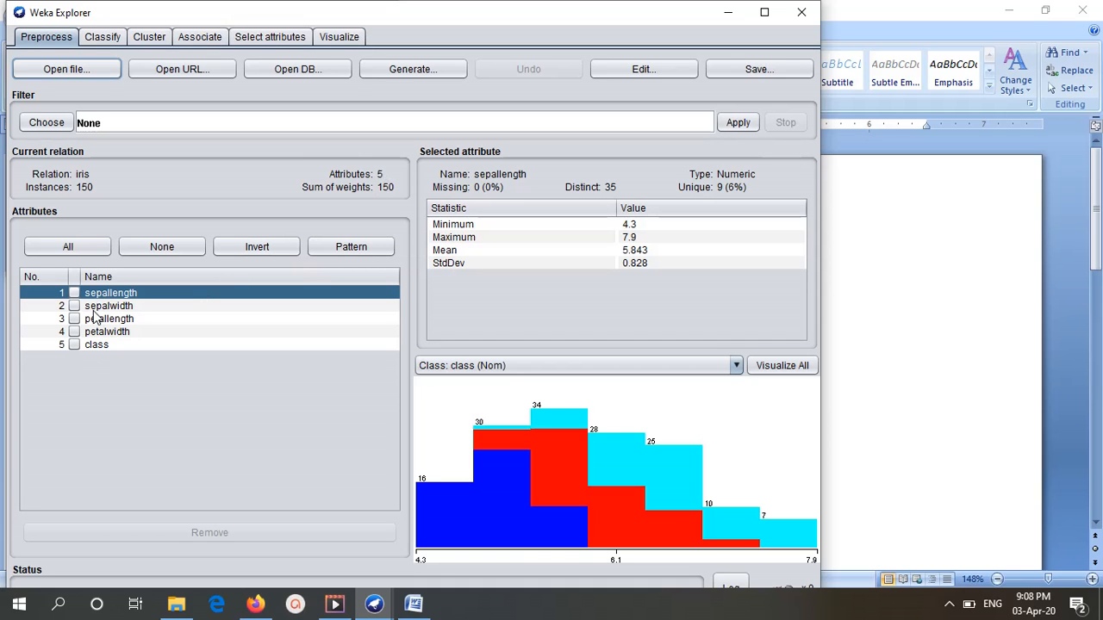
Examine the iris instances and attribute types in the dataset viewer, and close it.
click(664, 72)
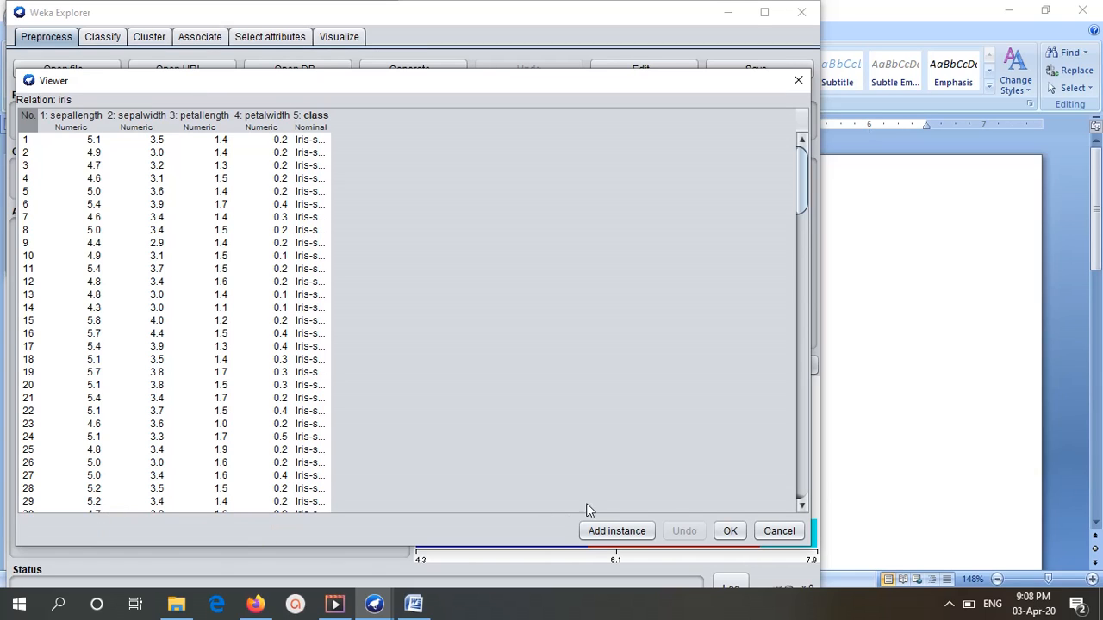
click(729, 532)
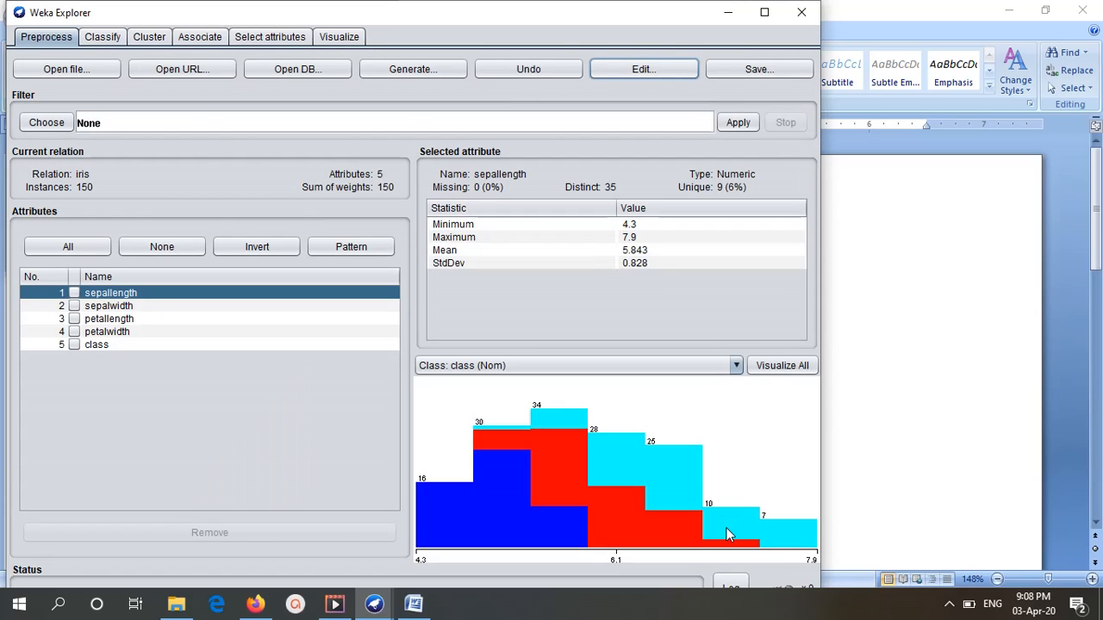
mouse_move(728, 534)
Choose the unsupervised attribute filter NumericTransform and open its settings, keeping the attribute list in view.
click(47, 123)
click(40, 144)
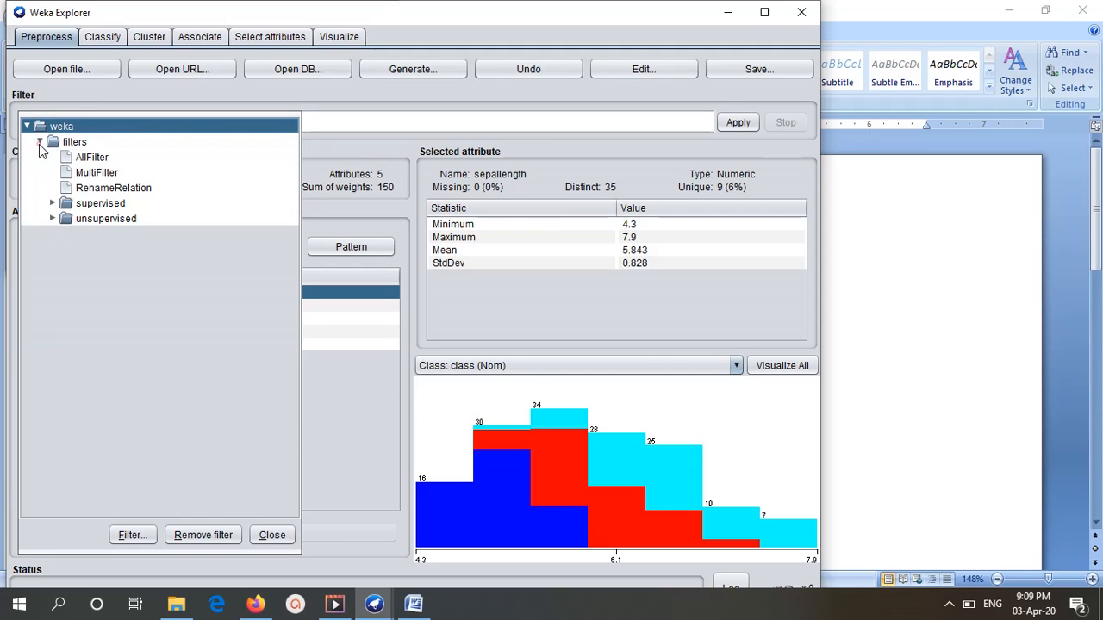
click(50, 221)
click(65, 233)
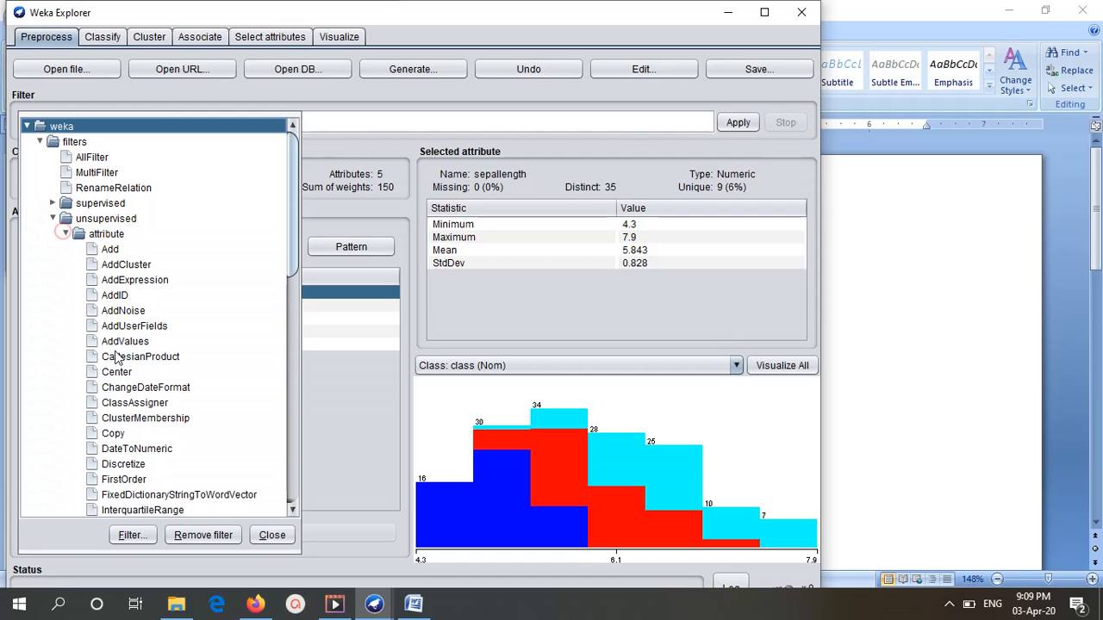
scroll(121, 371, down, 1)
scroll(138, 388, down, 1)
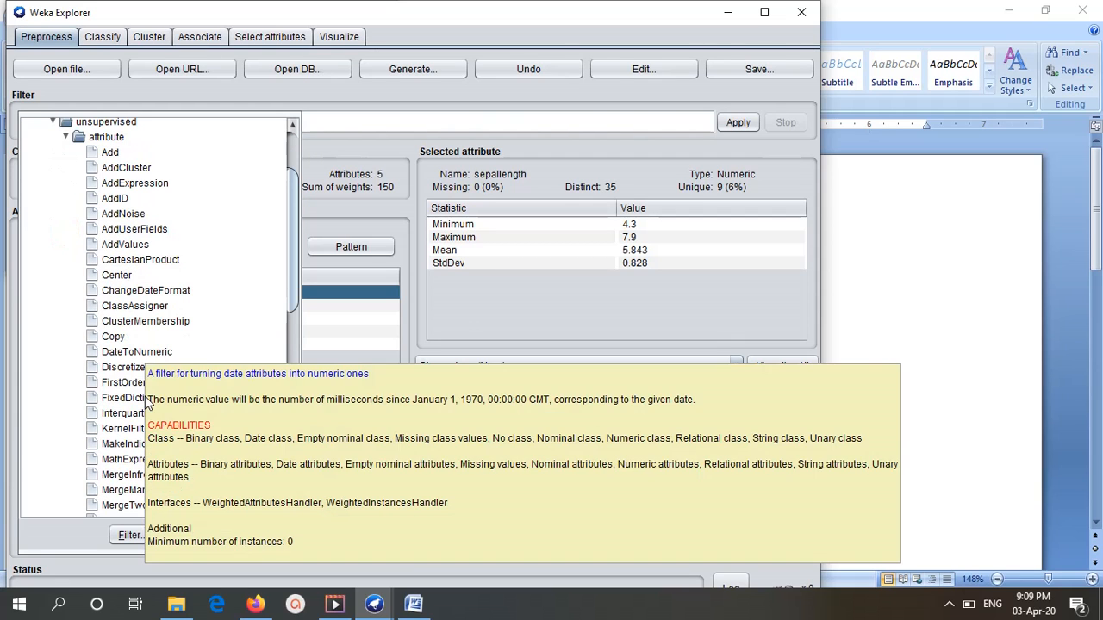
scroll(86, 472, down, 2)
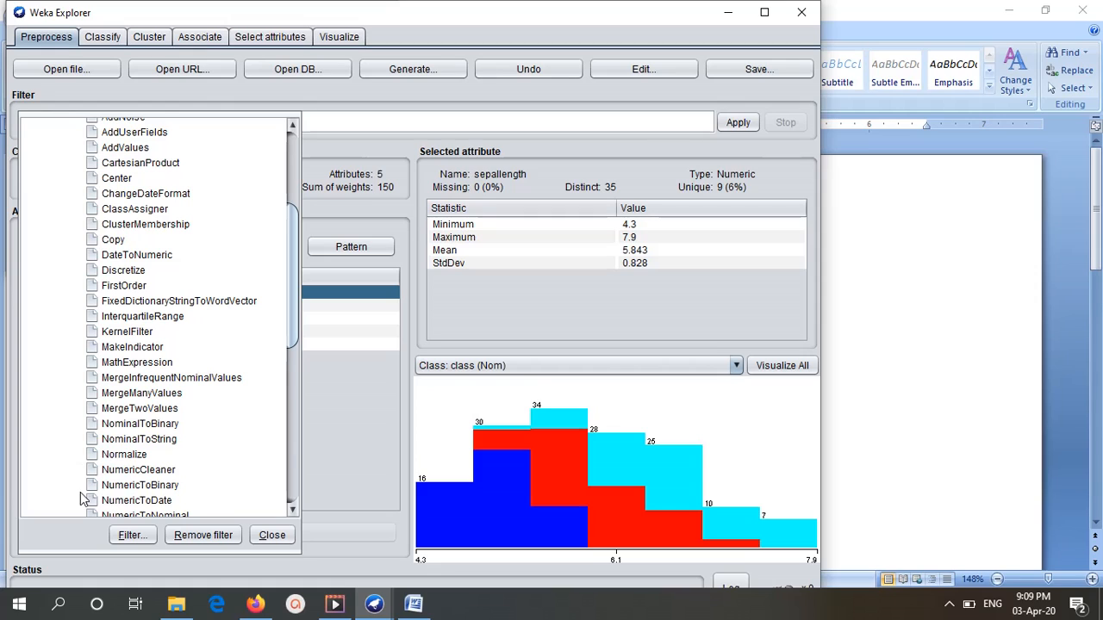
scroll(71, 500, down, 1)
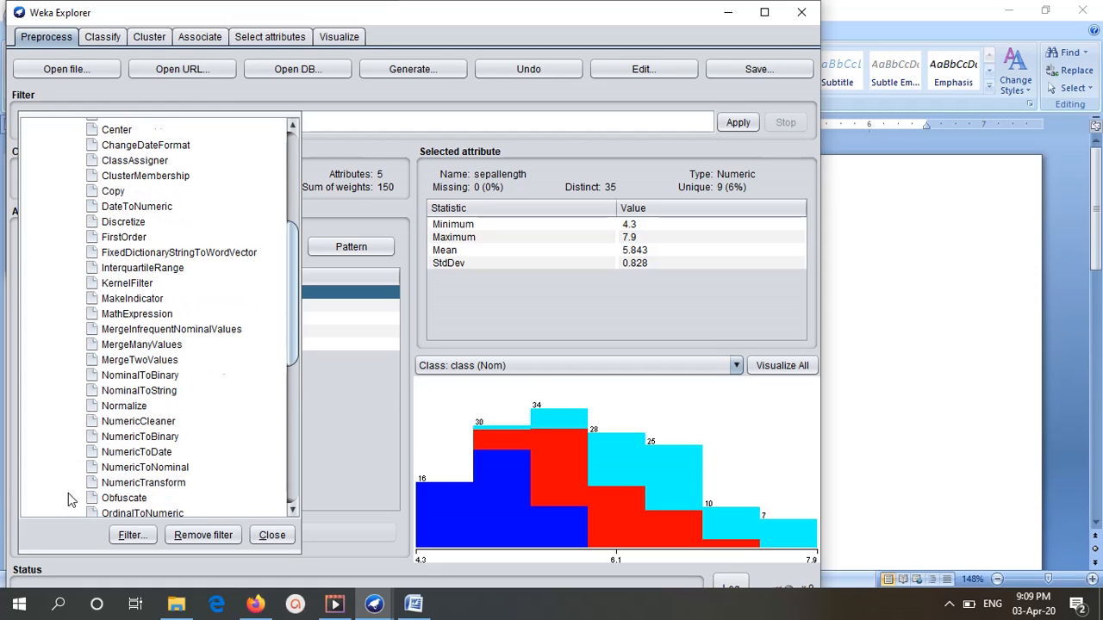
click(142, 483)
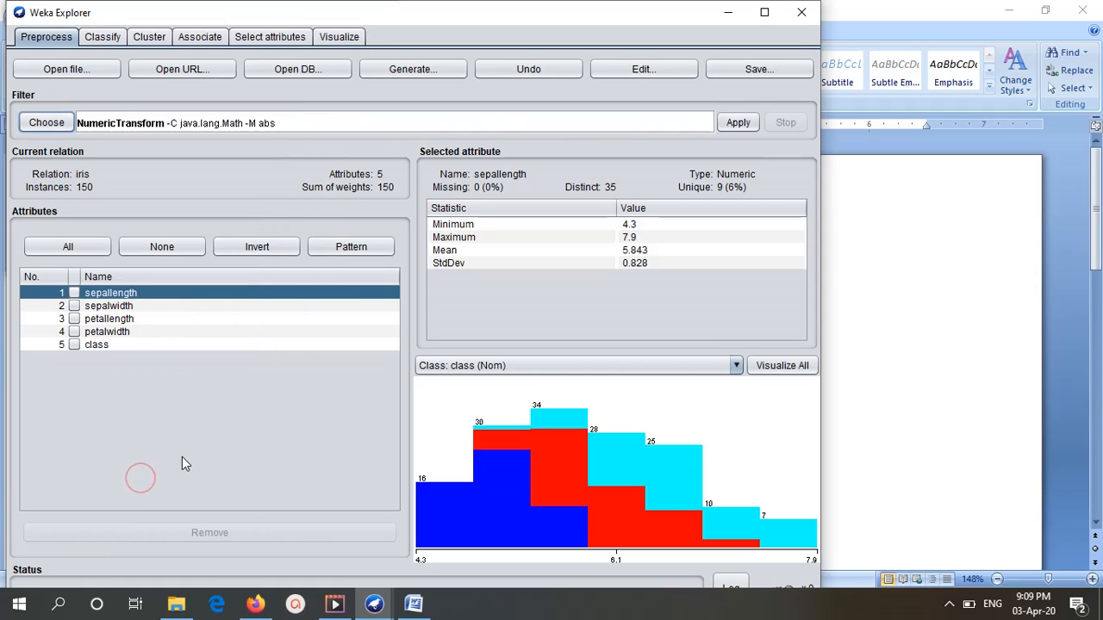
click(145, 127)
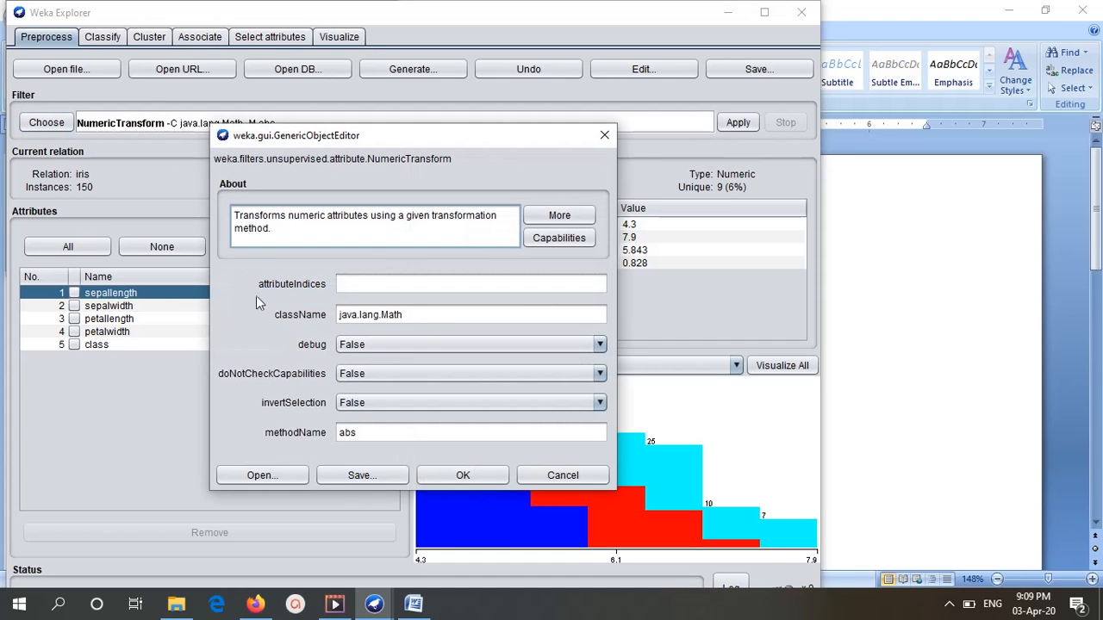
drag(415, 143, 716, 119)
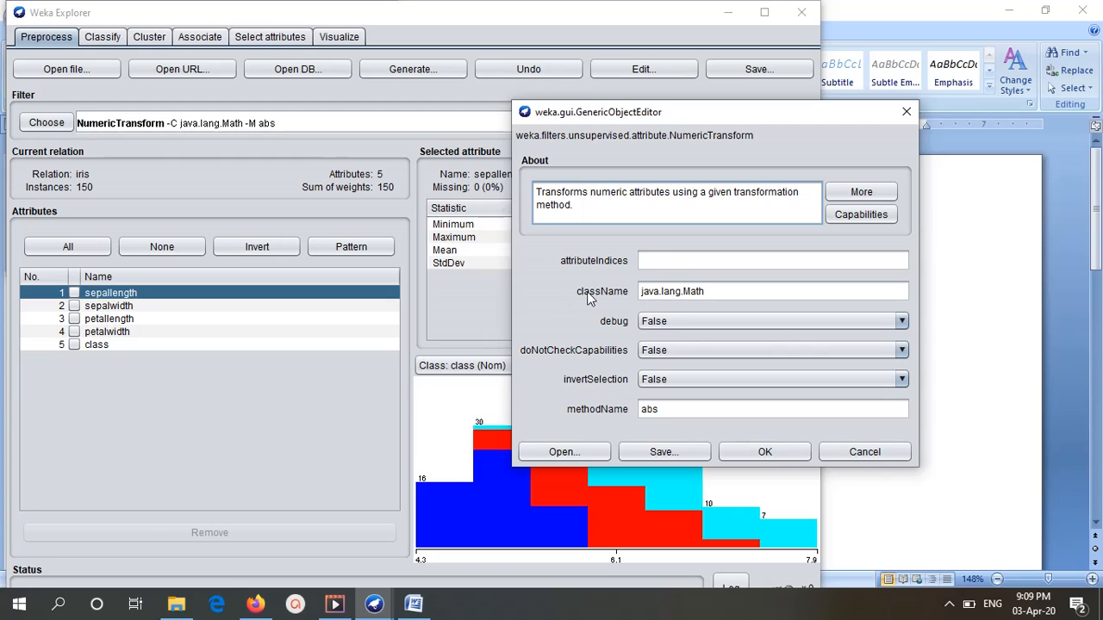
Set the NumericTransform filter's attribute indices to 1,3,4.
click(659, 259)
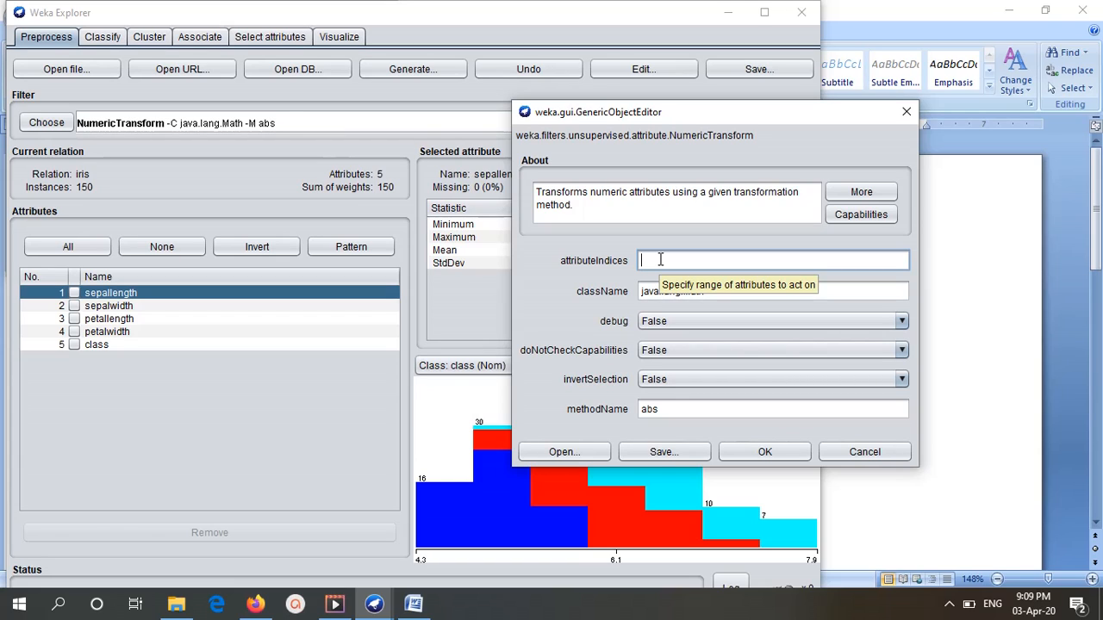
text(1)
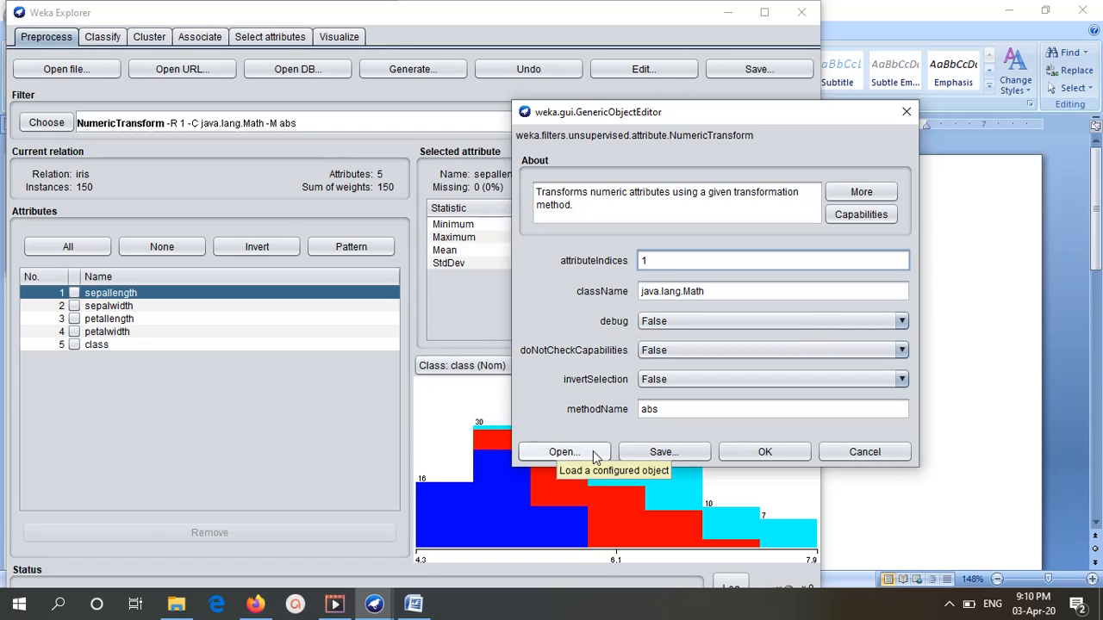
text(.)
key(BackSpace)
text(,3)
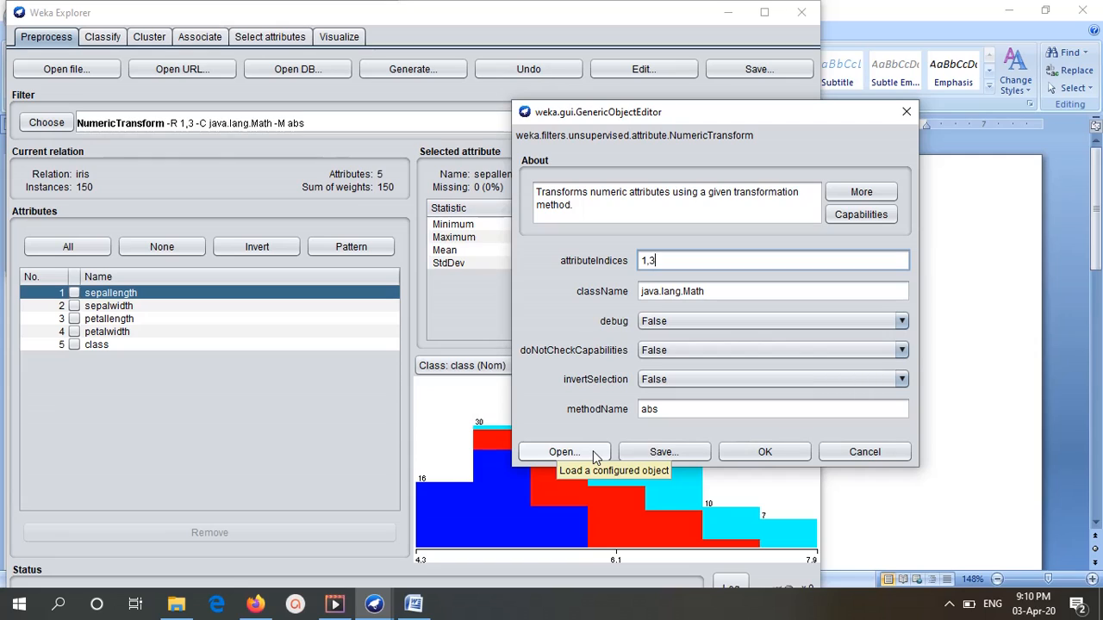
text(,4)
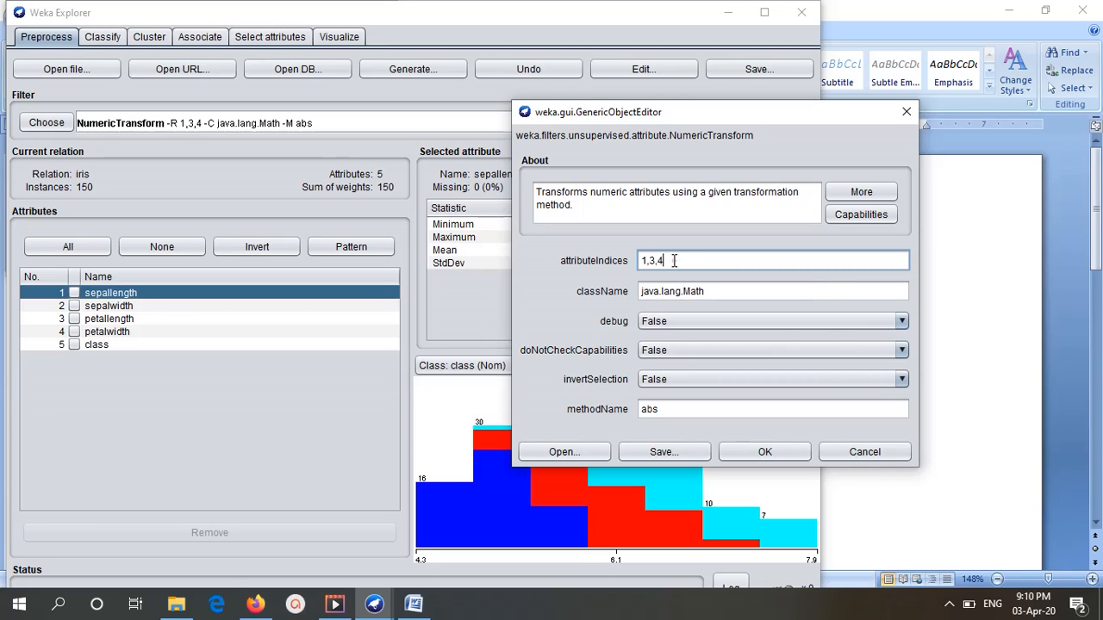
Replace the filter's attribute indices with the range first-last.
drag(676, 261, 609, 260)
text(f)
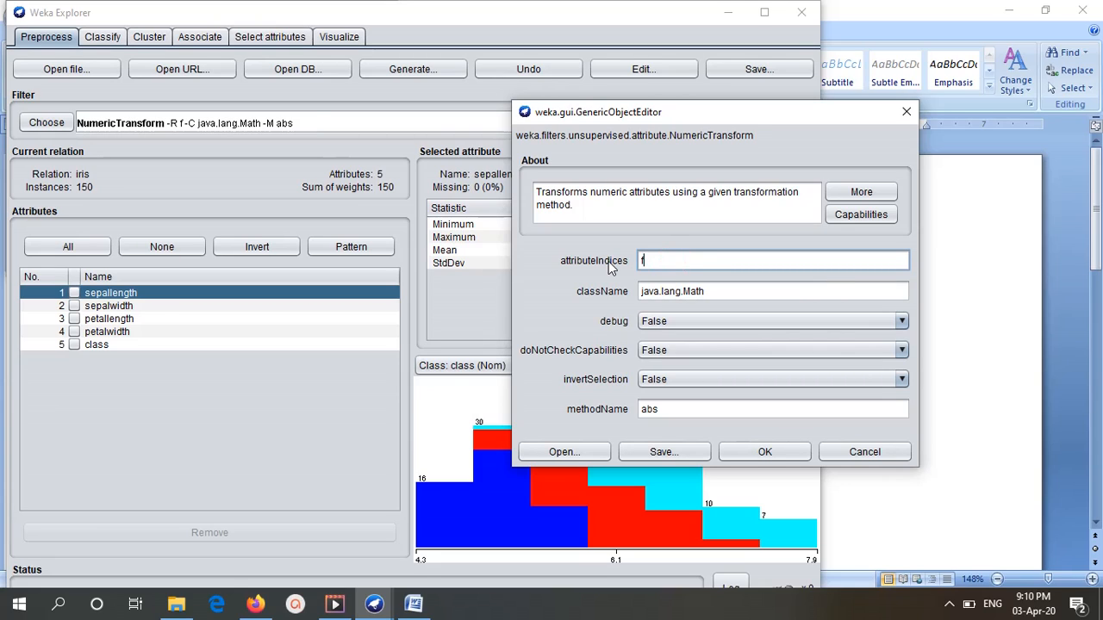
text(irst)
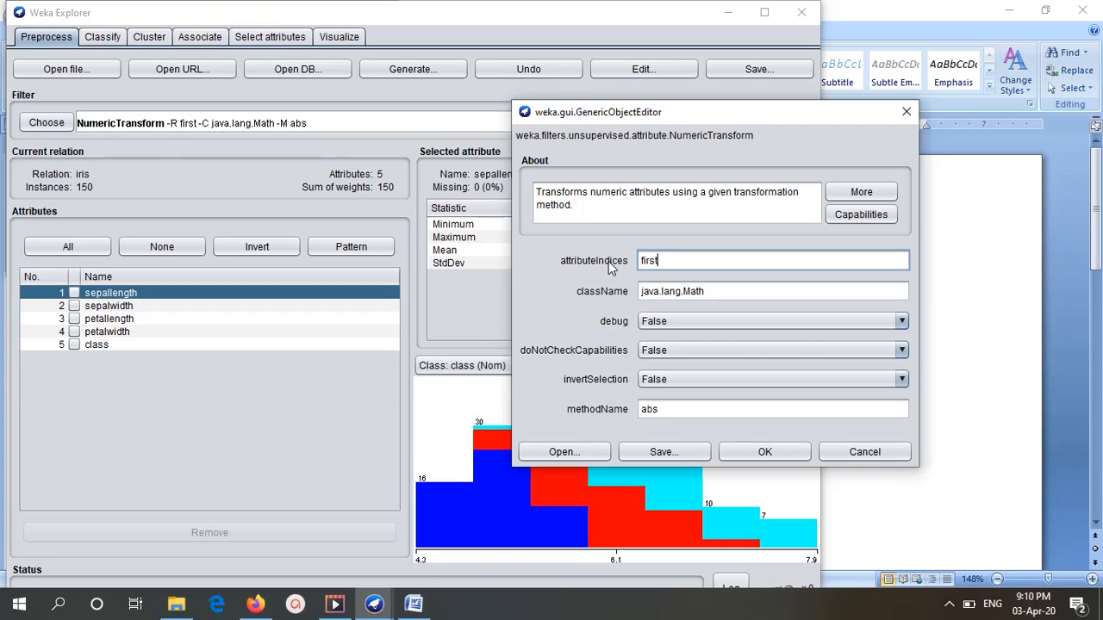
text(-las)
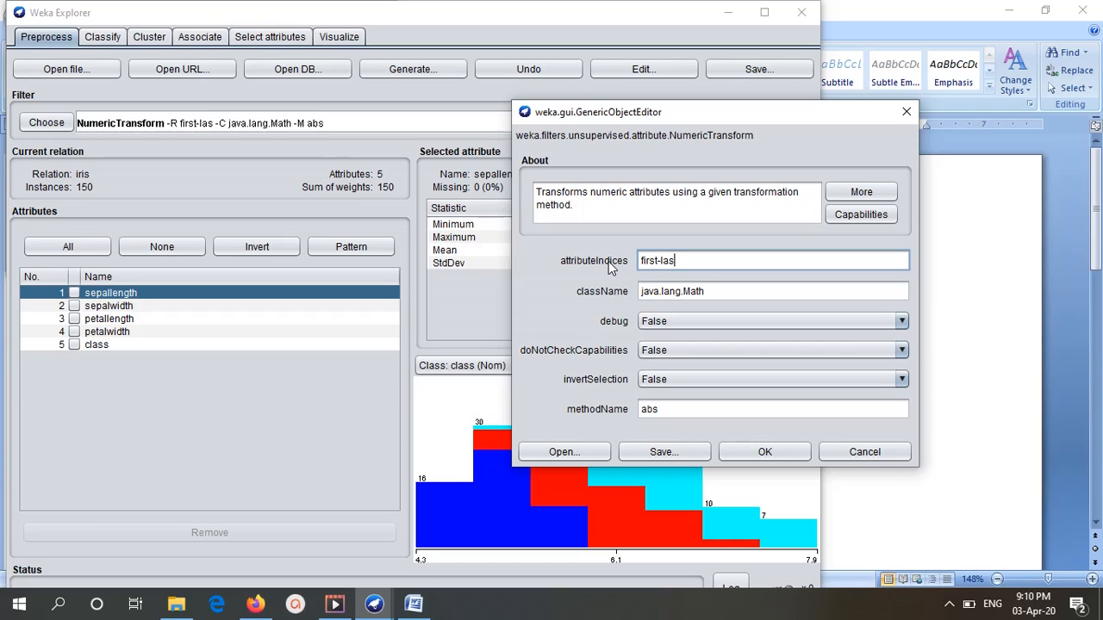
text(t)
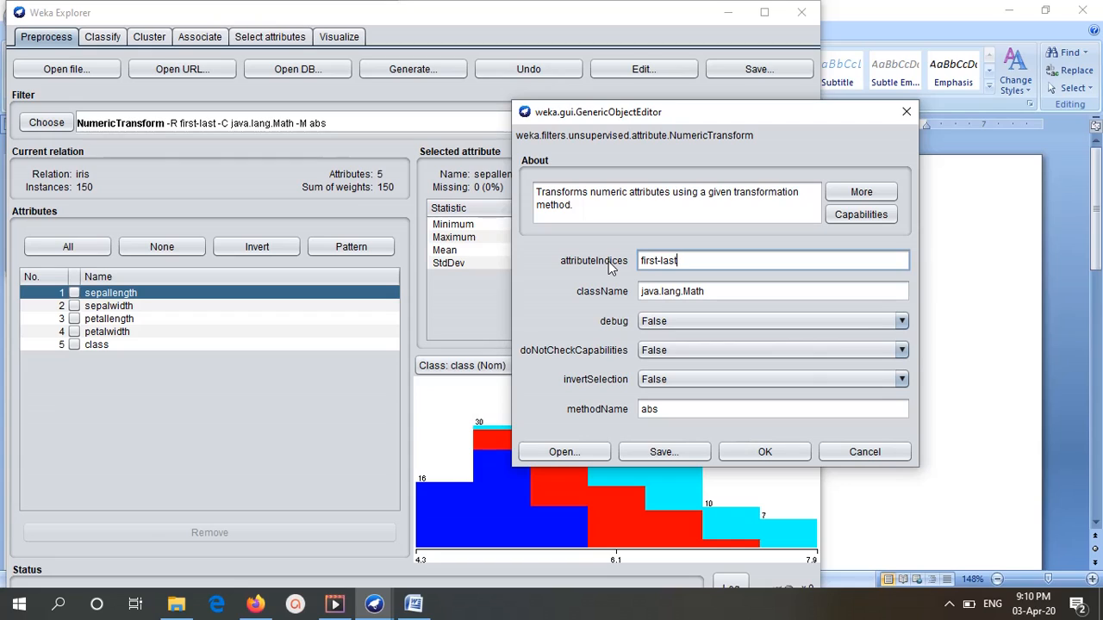
Set the filter's attribute indices to the range 1-3 and move the settings dialog clear of the attribute statistics.
key(BackSpace)
key(BackSpace)
key(BackSpace)
key(BackSpace)
key(BackSpace)
key(BackSpace)
key(BackSpace)
key(BackSpace)
key(BackSpace)
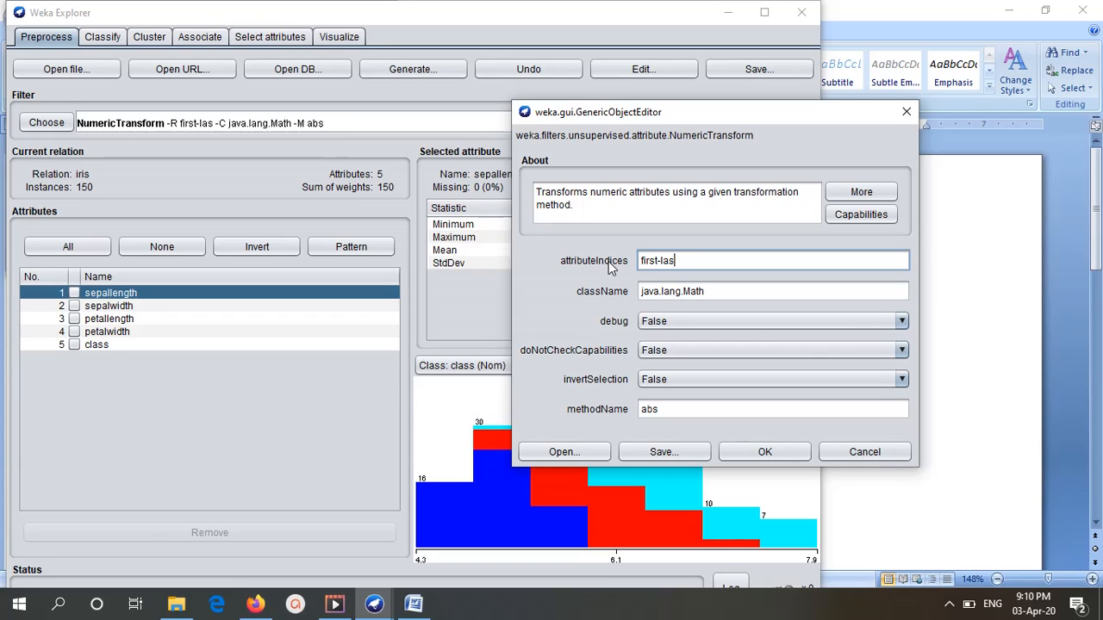
key(BackSpace)
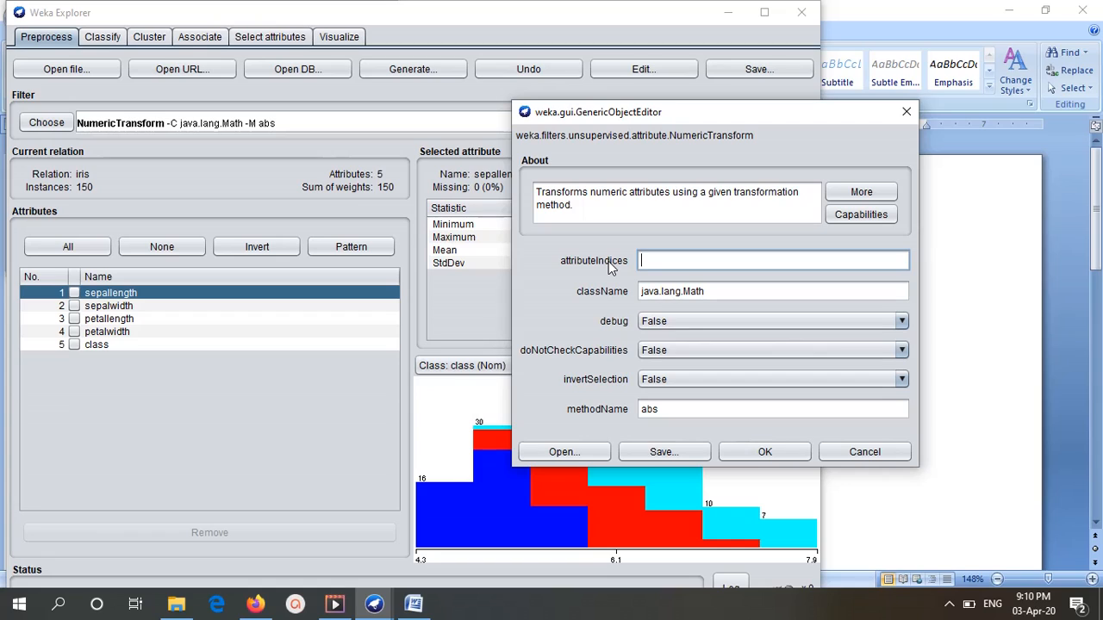
text(1)
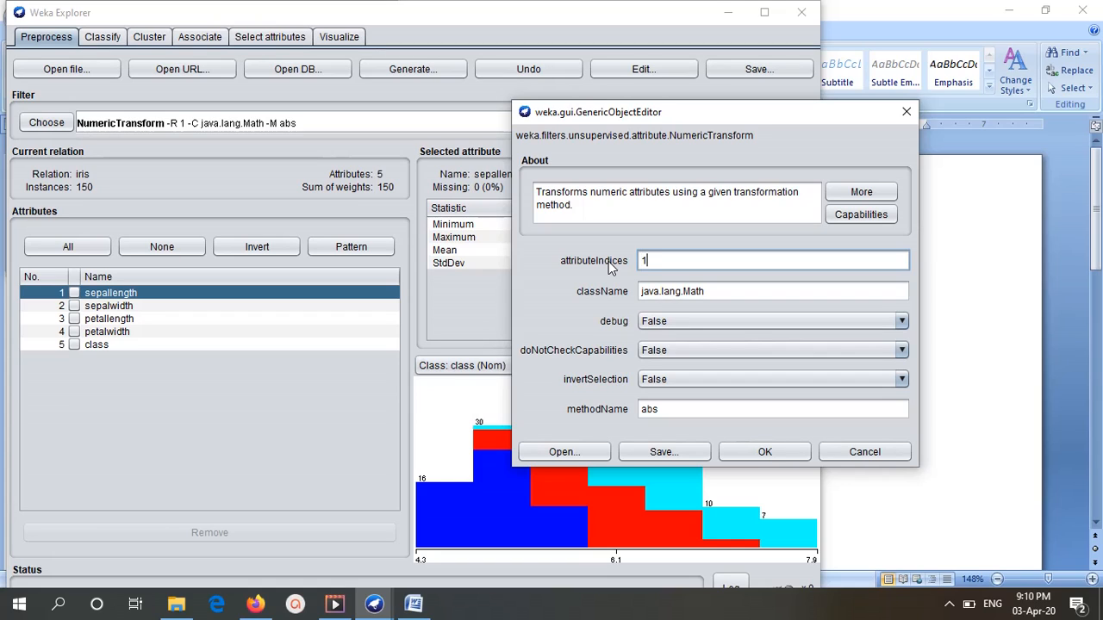
text(-3)
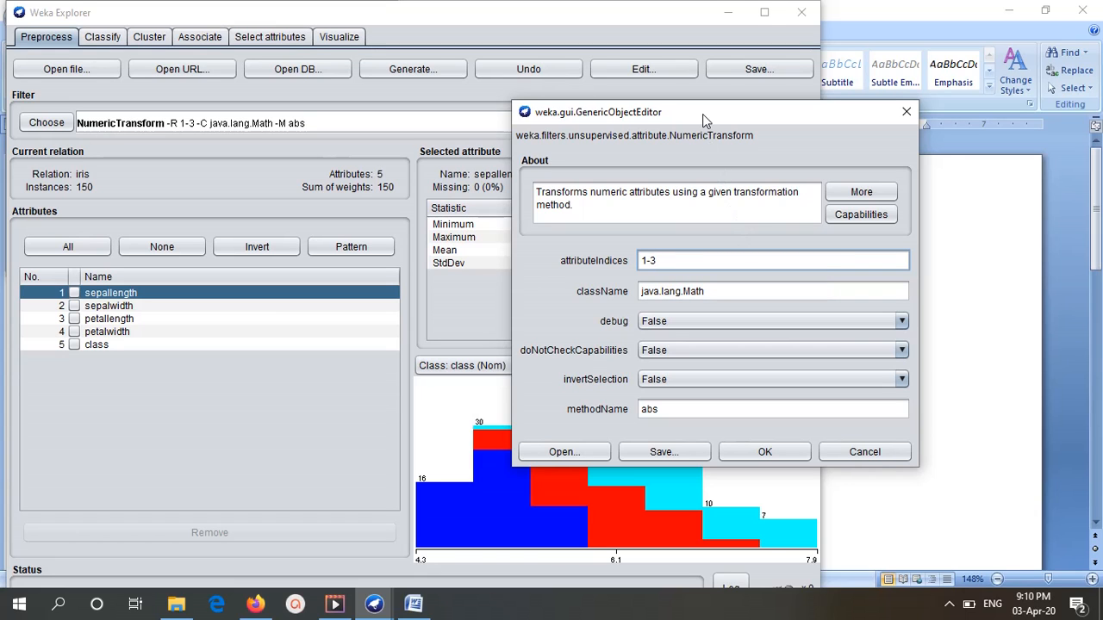
drag(702, 114, 794, 259)
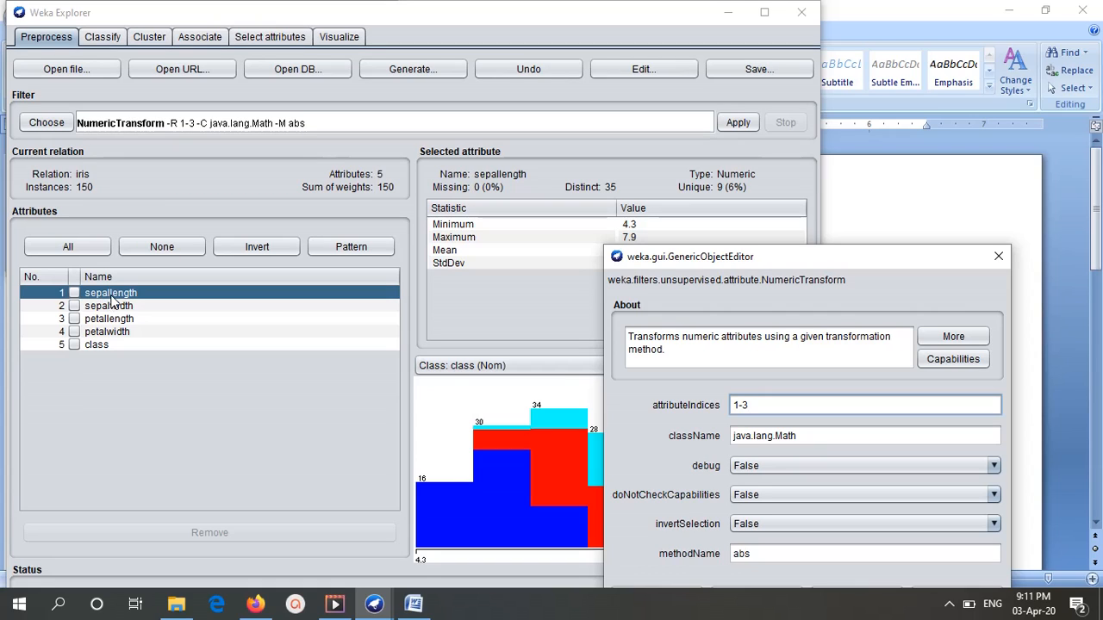
Set the filter's attribute indices to 1 and reposition the settings dialog so all its options are reachable.
key(BackSpace)
key(BackSpace)
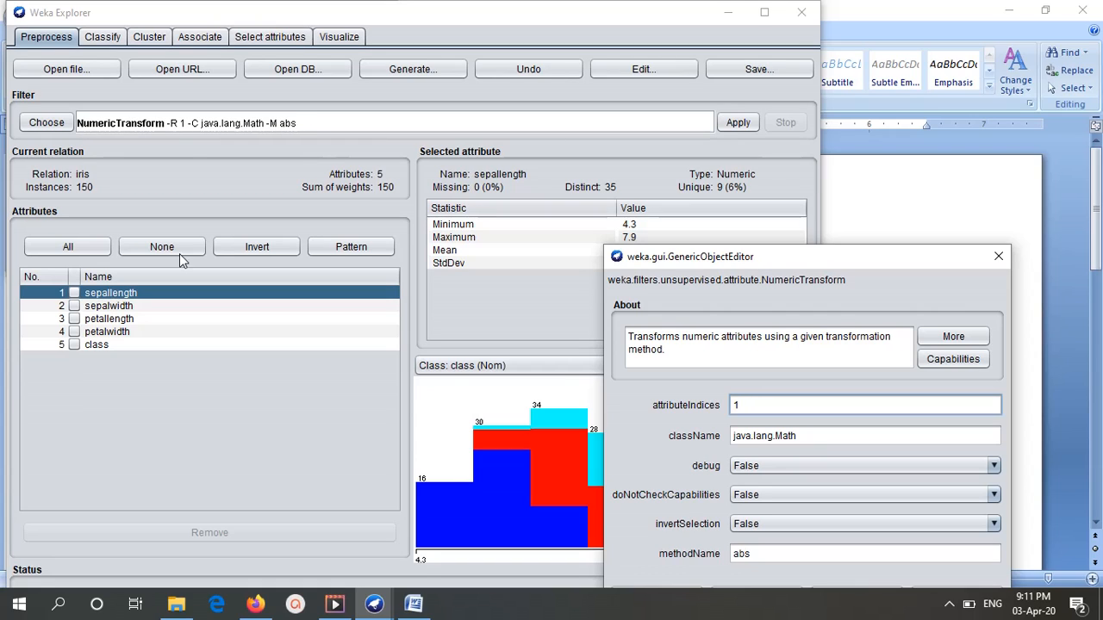
drag(679, 263, 629, 75)
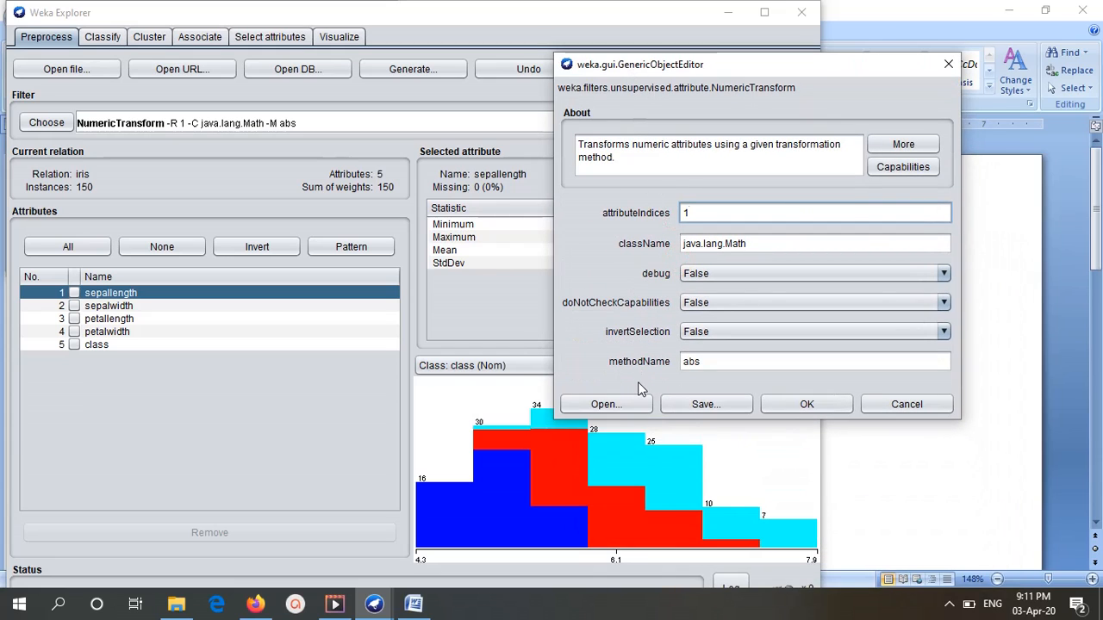
Set the NumericTransform method name to floor, confirm the settings and apply the filter to the iris data.
drag(713, 362, 680, 365)
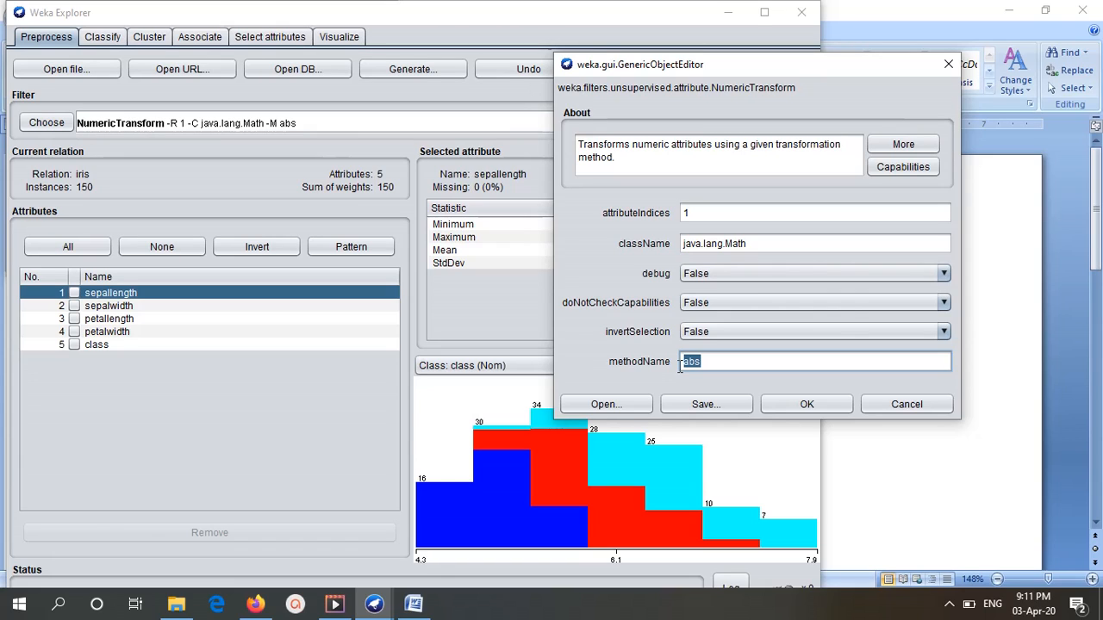
text(floor)
drag(707, 73, 619, 73)
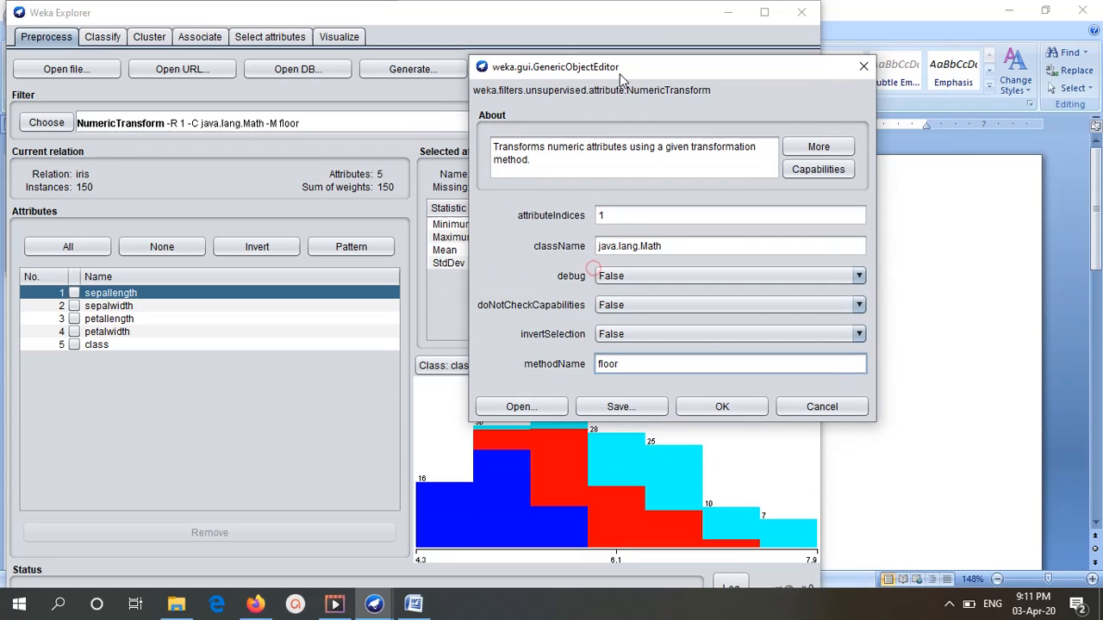
click(724, 407)
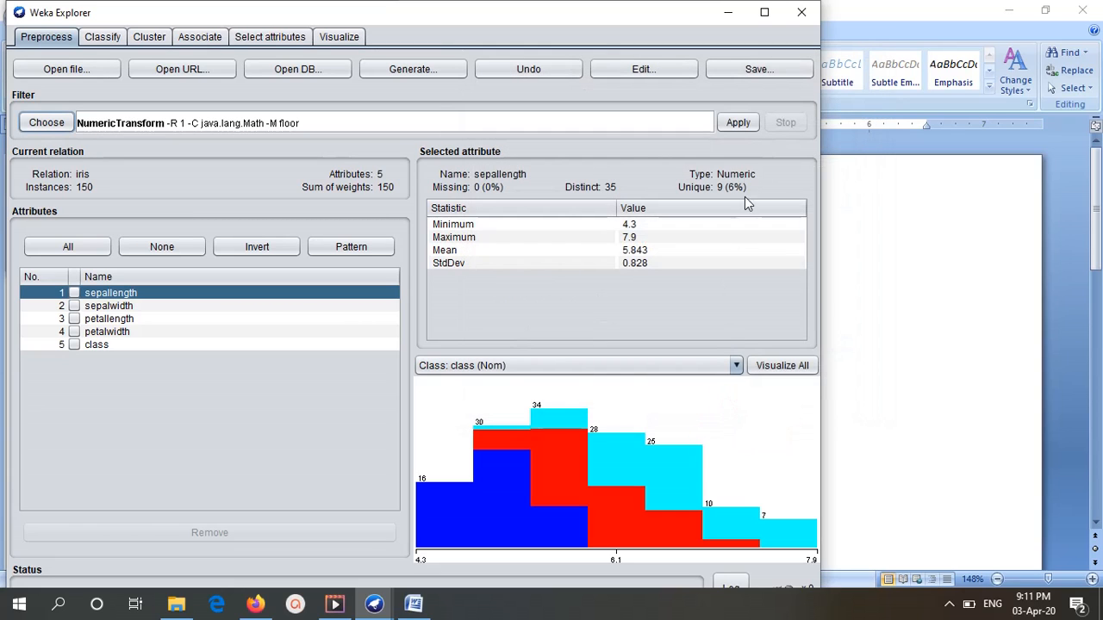
click(739, 123)
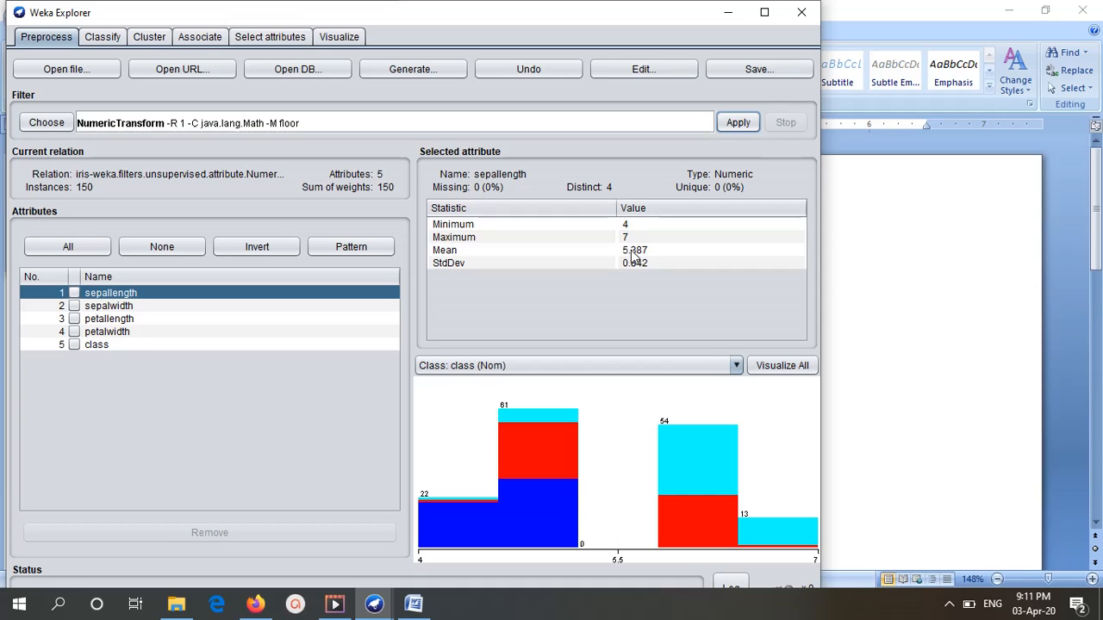
Examine the transformed sepallength values in the dataset viewer and review the filter's settings without changing them.
click(652, 70)
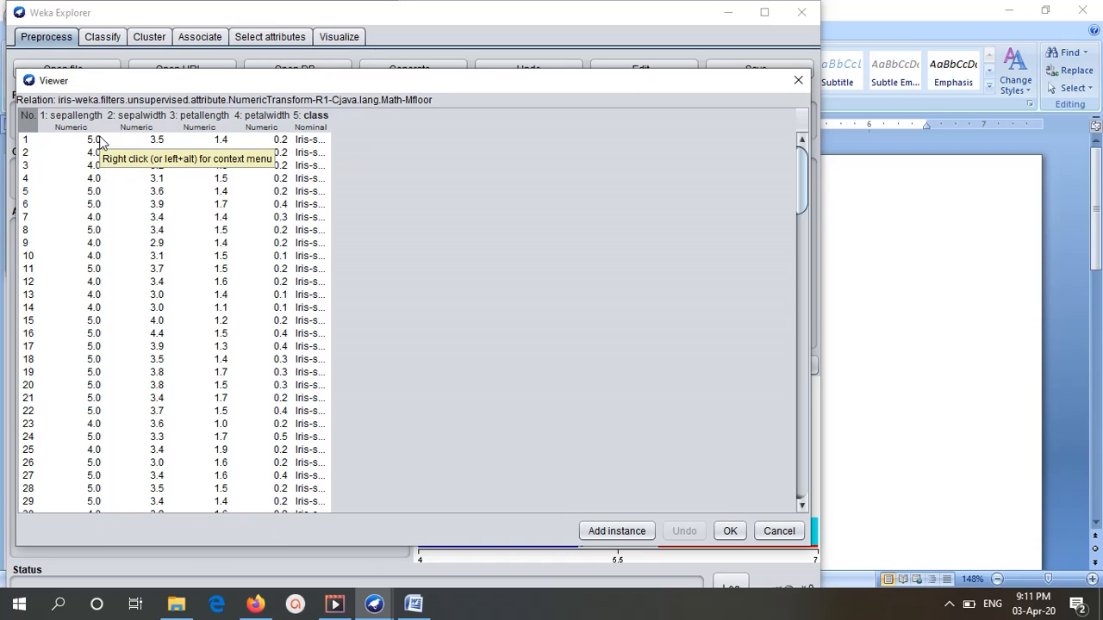
scroll(91, 258, down, 5)
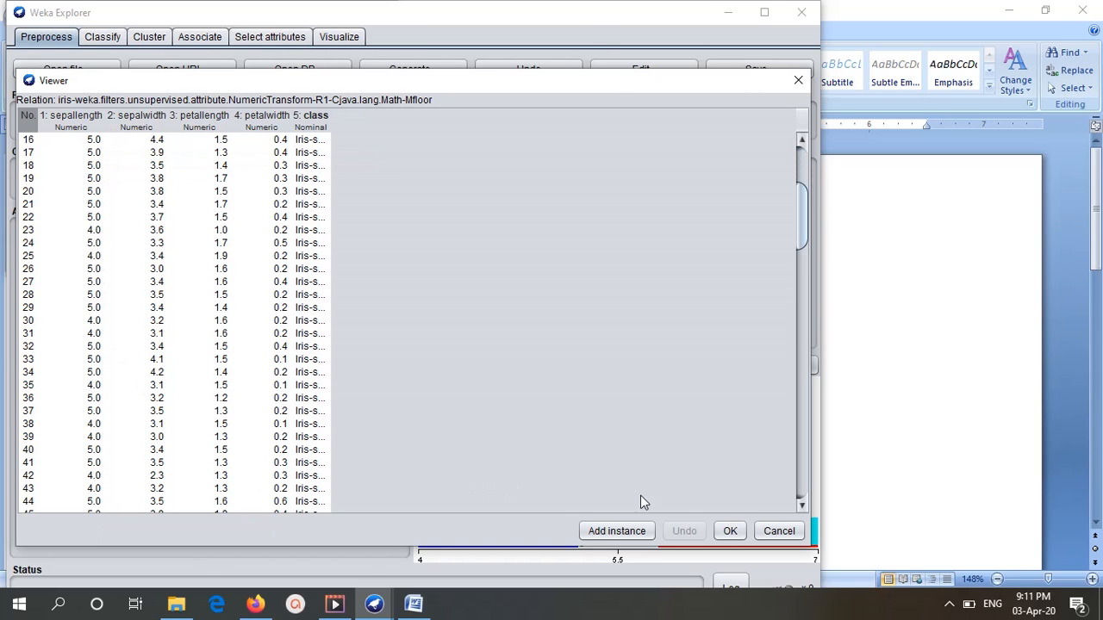
click(730, 531)
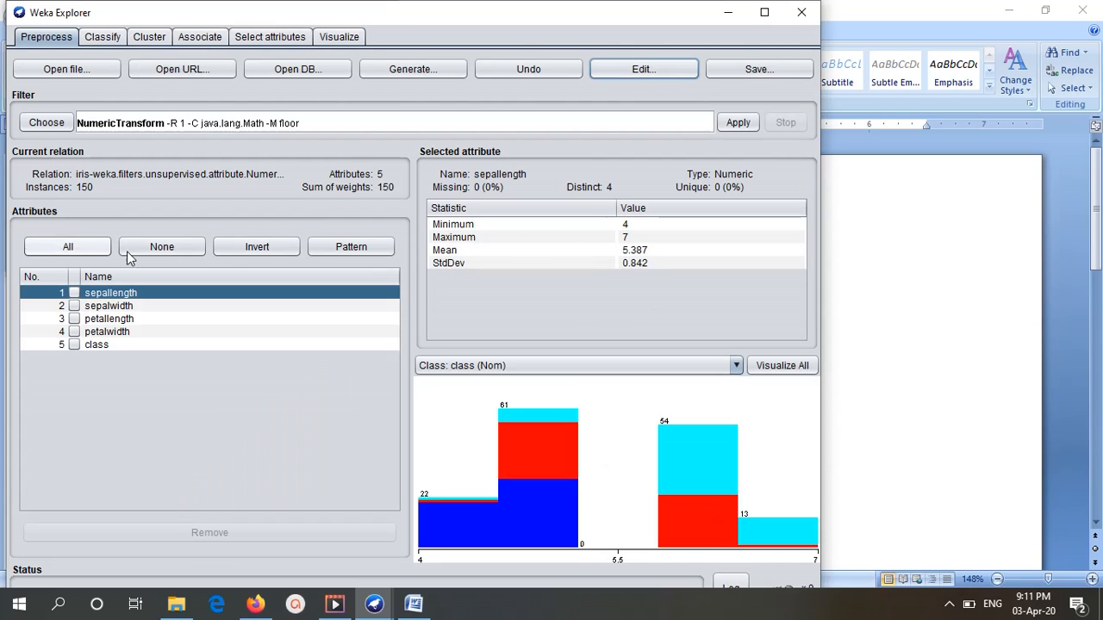
click(118, 127)
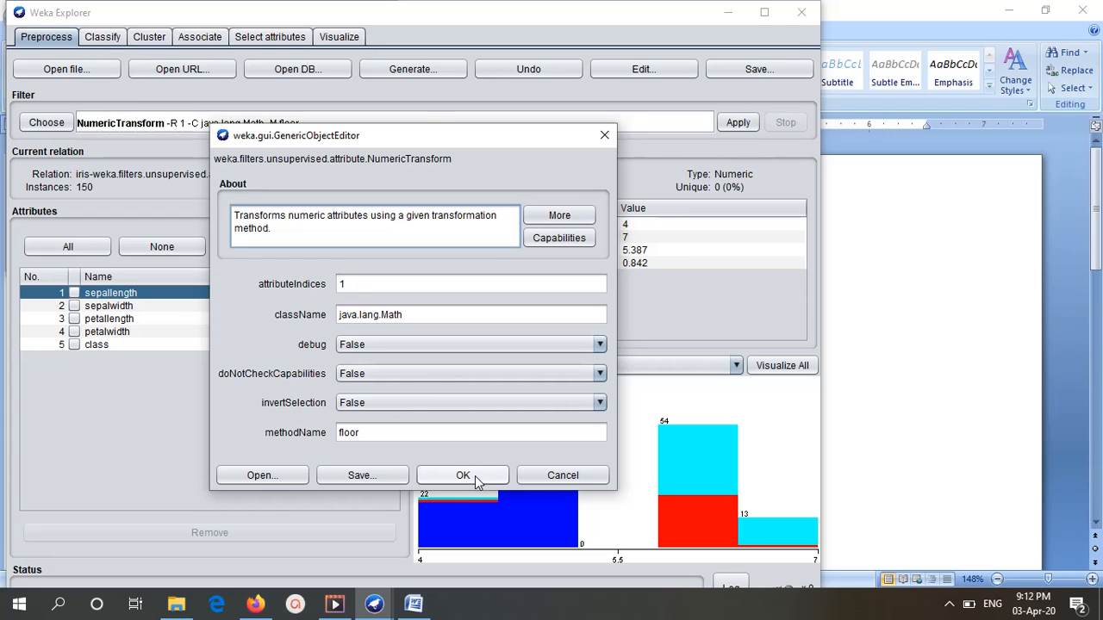
click(564, 478)
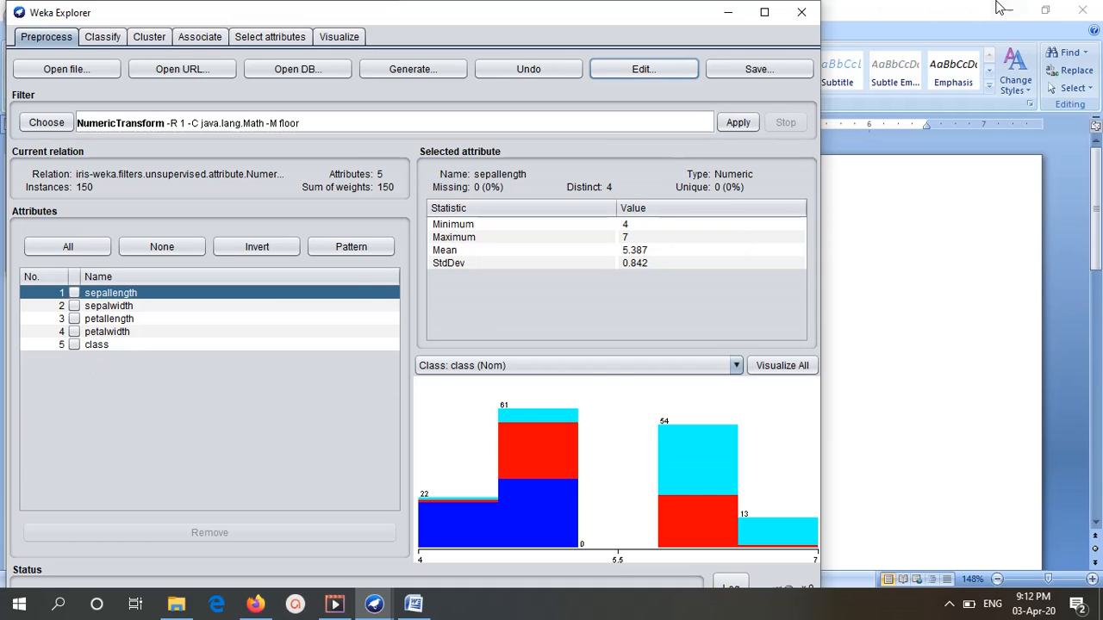
Bring up the save options for the transformed dataset as an ARFF file and cancel without saving.
click(780, 69)
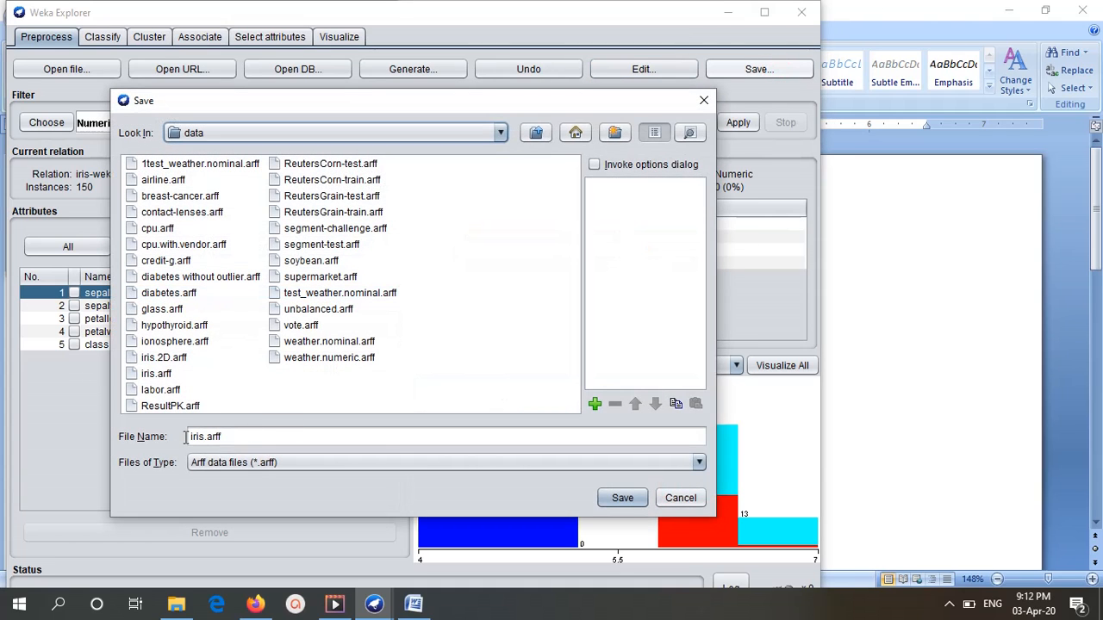
click(193, 438)
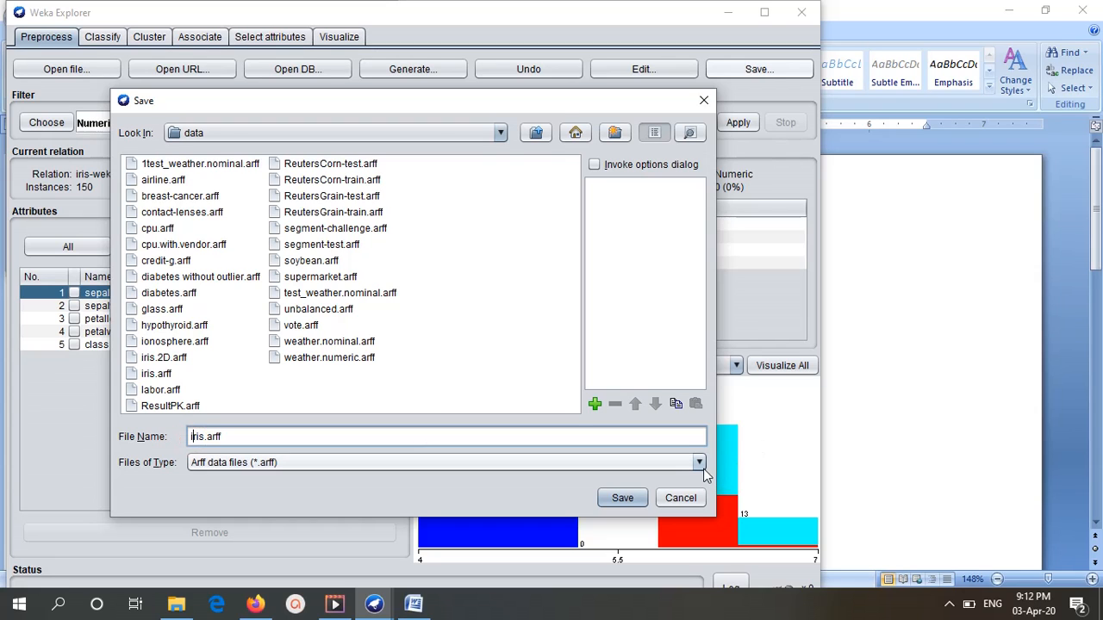
click(680, 498)
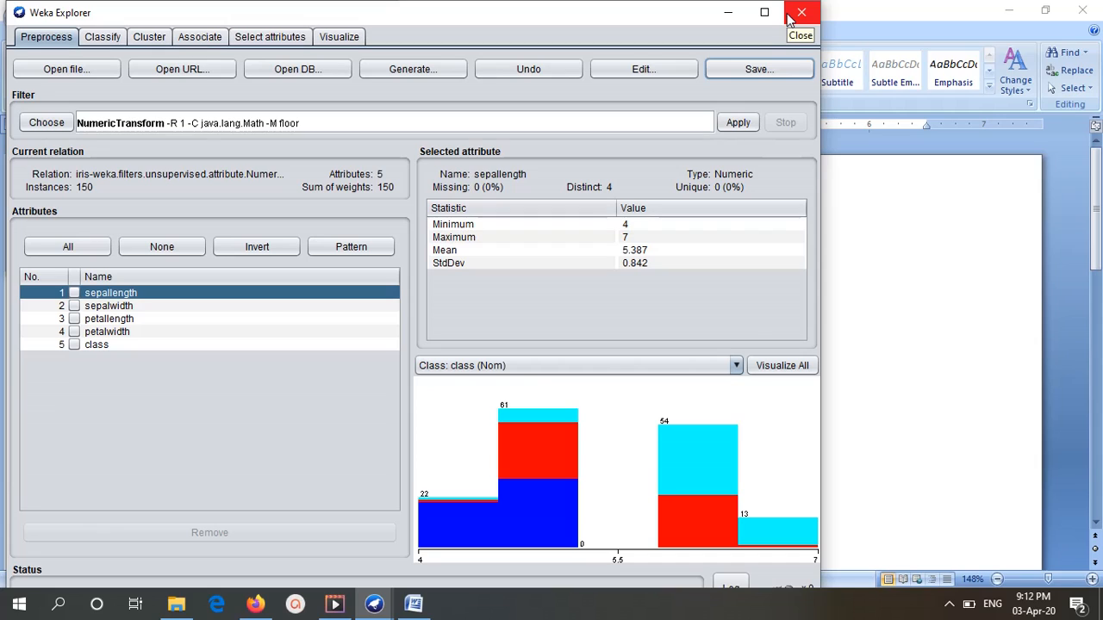
click(949, 603)
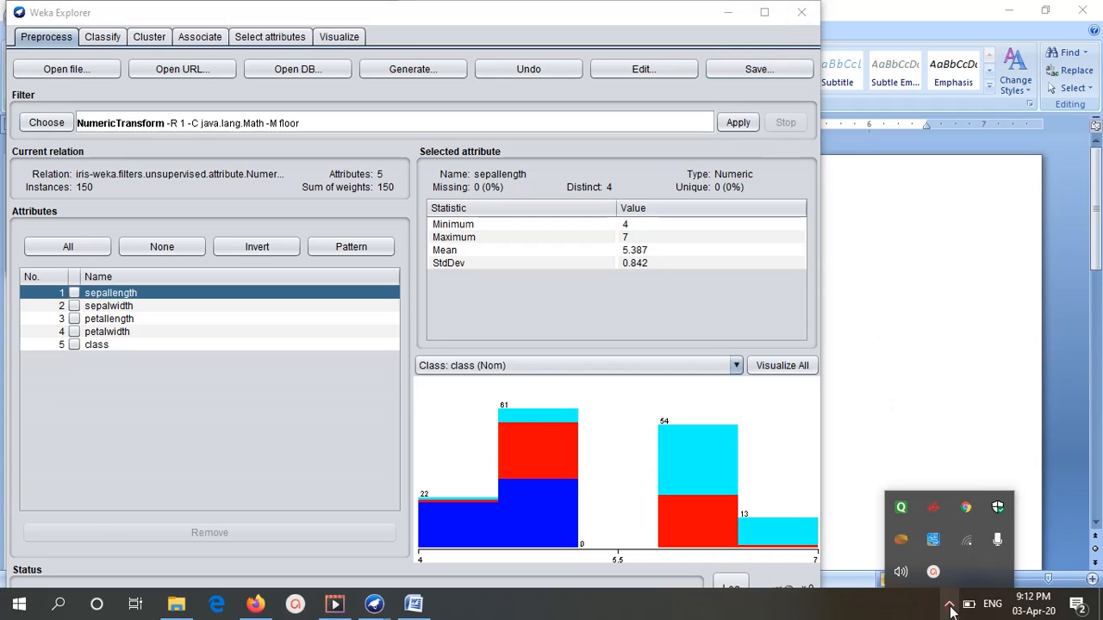